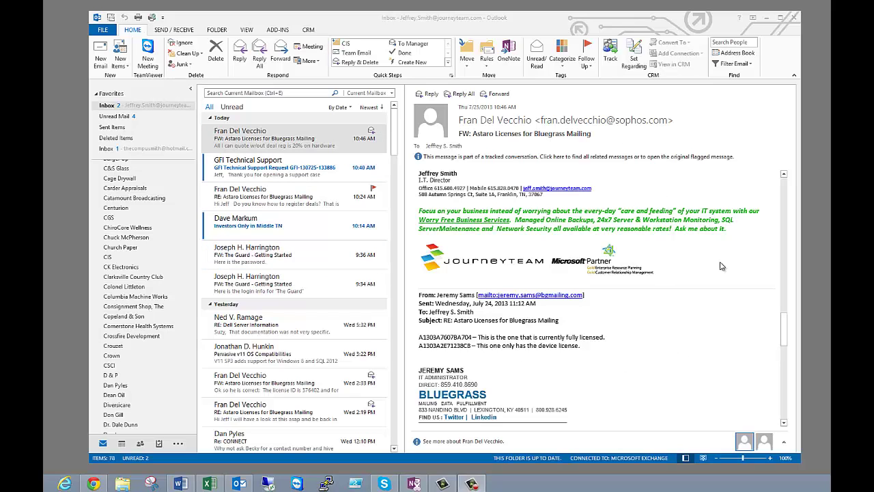
Step: Turn off the reading pane for the inbox
{"action": "left_click", "coordinate": [245, 32]}
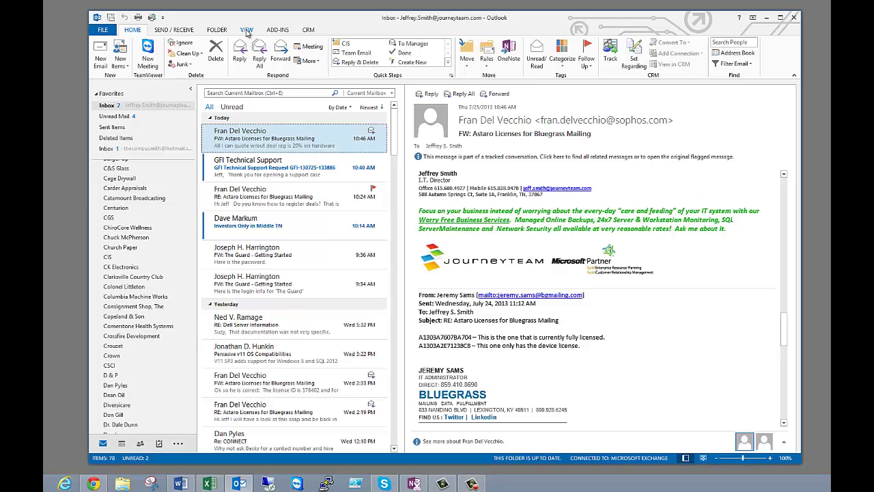
{"action": "left_click", "coordinate": [247, 32]}
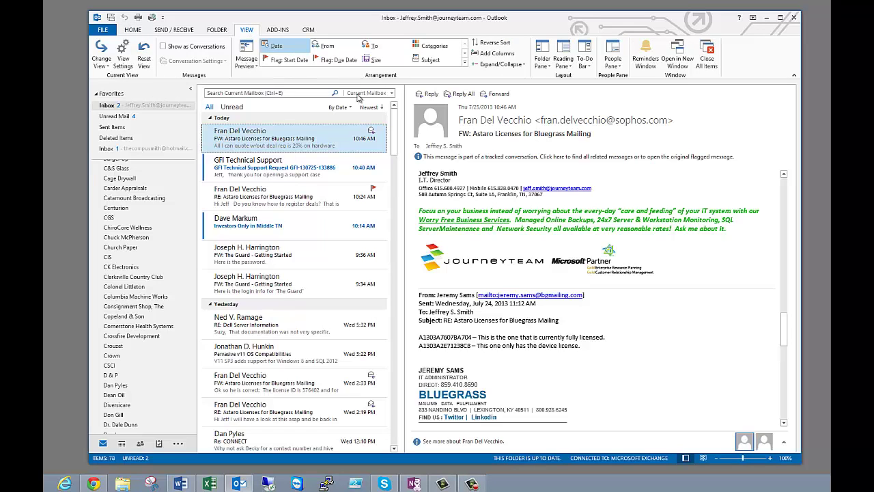
{"action": "left_click", "coordinate": [569, 66]}
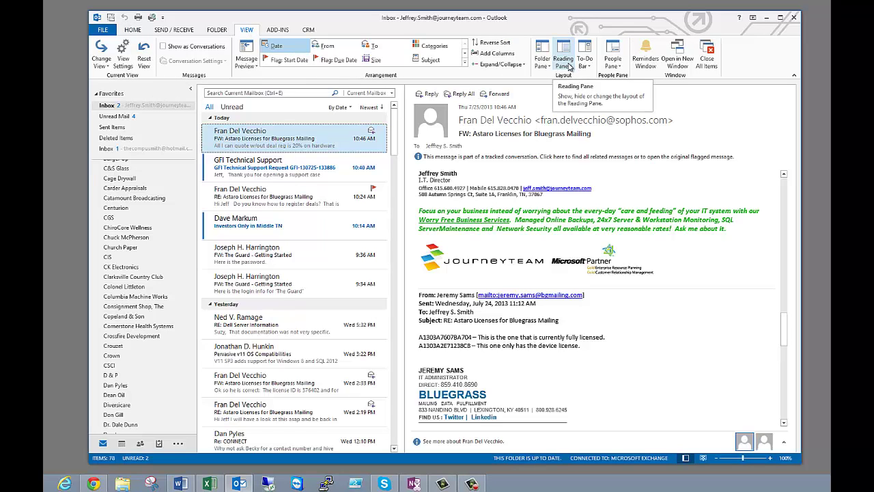
{"action": "left_click", "coordinate": [576, 103]}
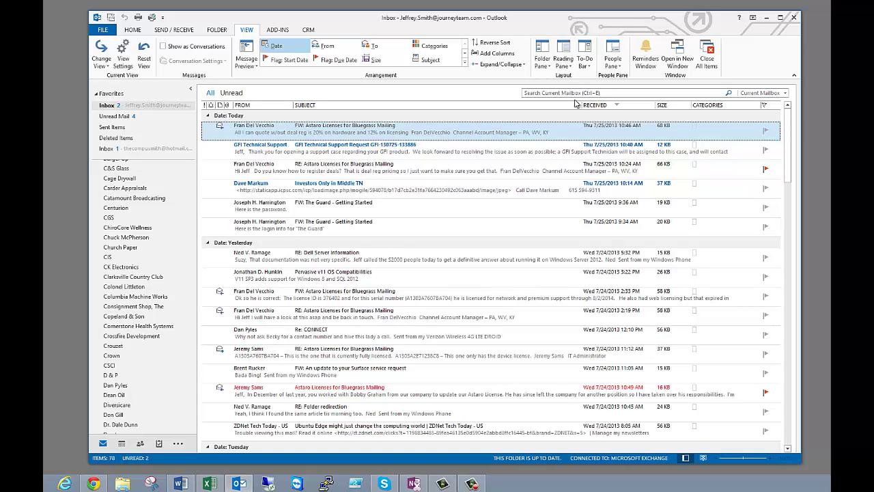
Step: Show the reading pane in the Bottom layout, and return it to the Right layout
{"action": "left_click", "coordinate": [563, 65]}
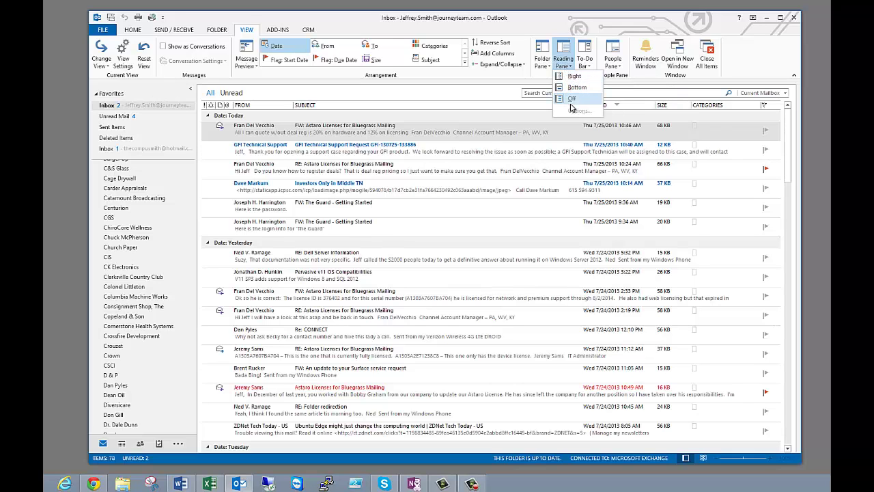
{"action": "left_click", "coordinate": [576, 88]}
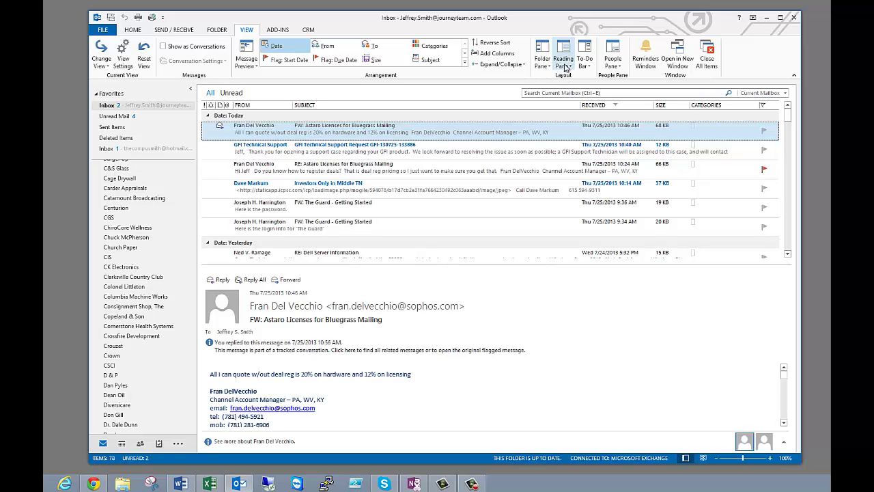
{"action": "left_click", "coordinate": [564, 60]}
{"action": "left_click", "coordinate": [573, 75]}
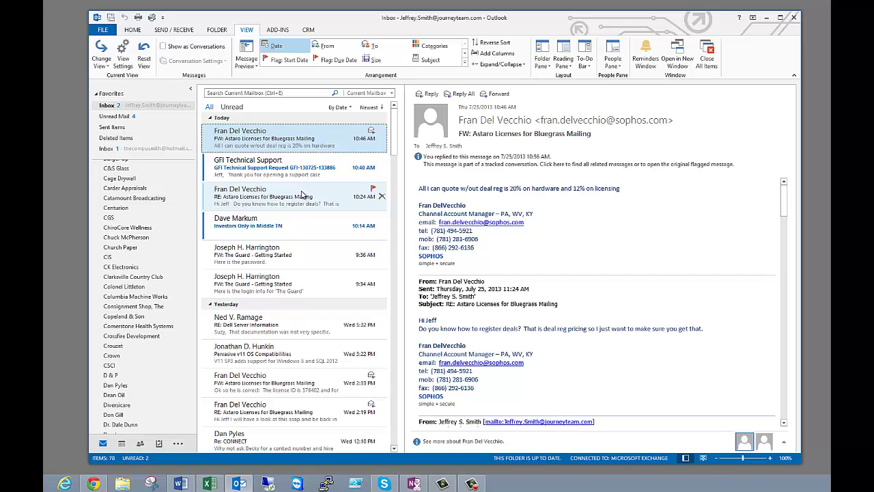
{"action": "right_click", "coordinate": [282, 148]}
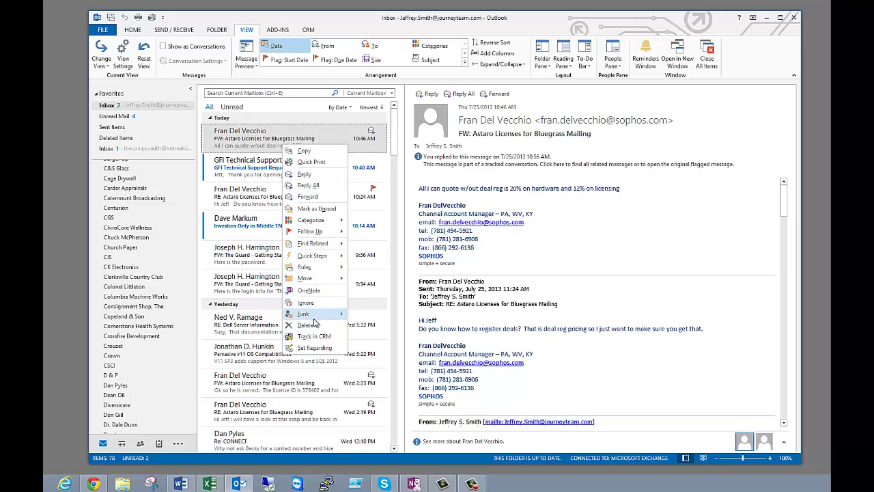
{"action": "mouse_move", "coordinate": [315, 318]}
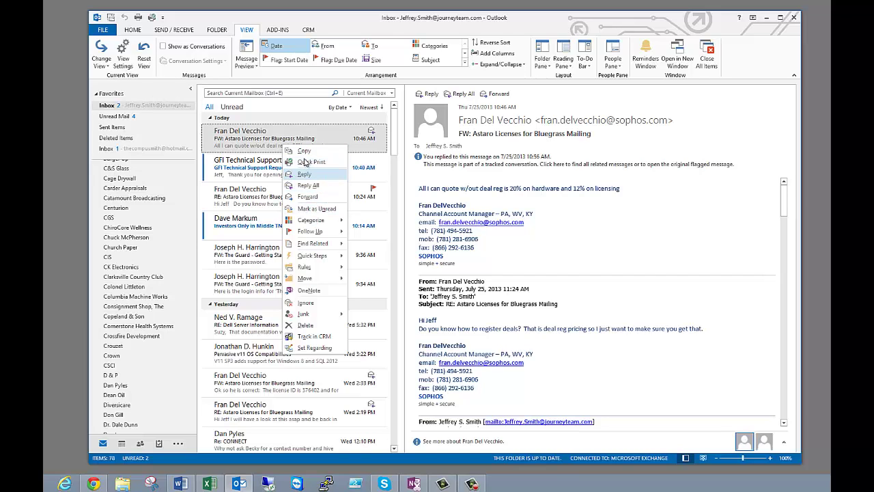
{"action": "left_click", "coordinate": [269, 140]}
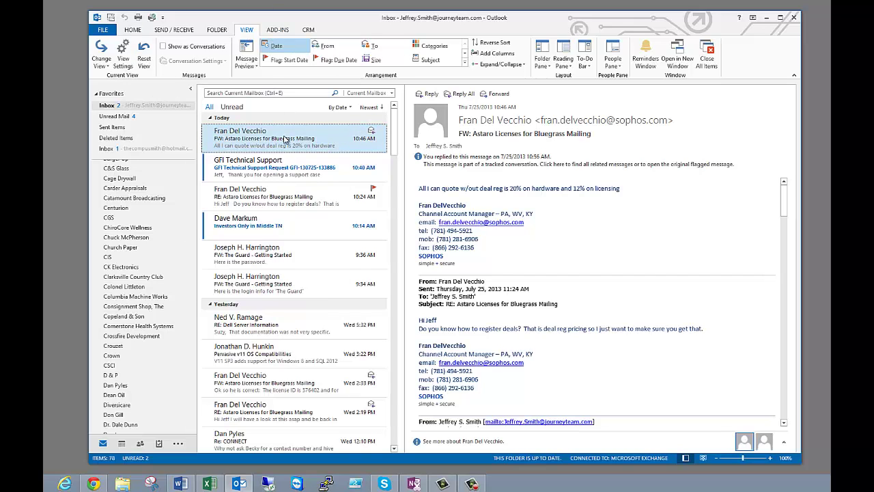
{"action": "left_click", "coordinate": [133, 30]}
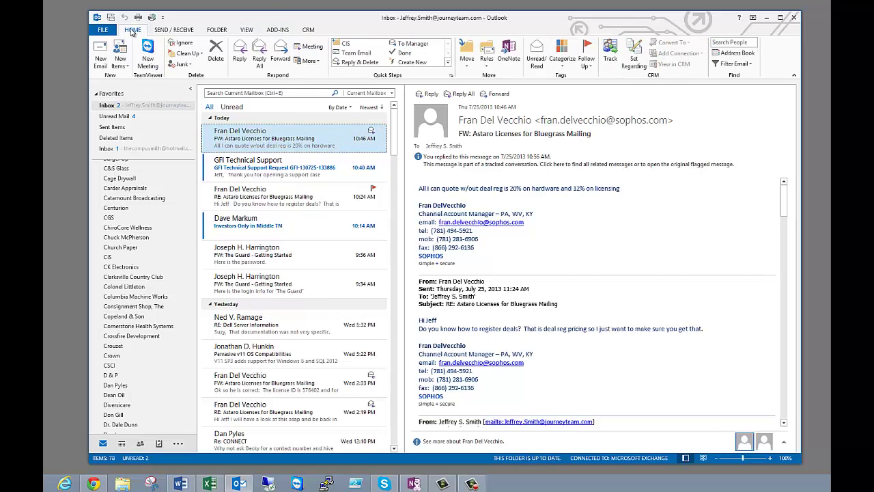
{"action": "right_click", "coordinate": [300, 140]}
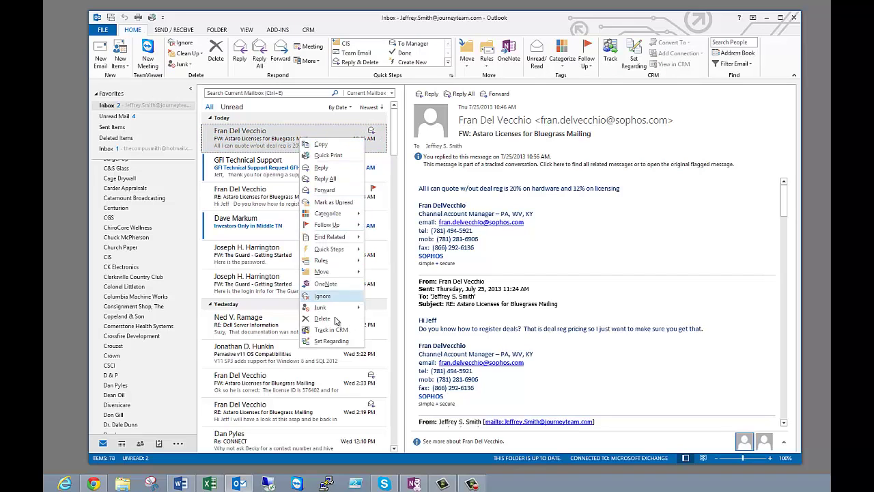
{"action": "left_click", "coordinate": [242, 142]}
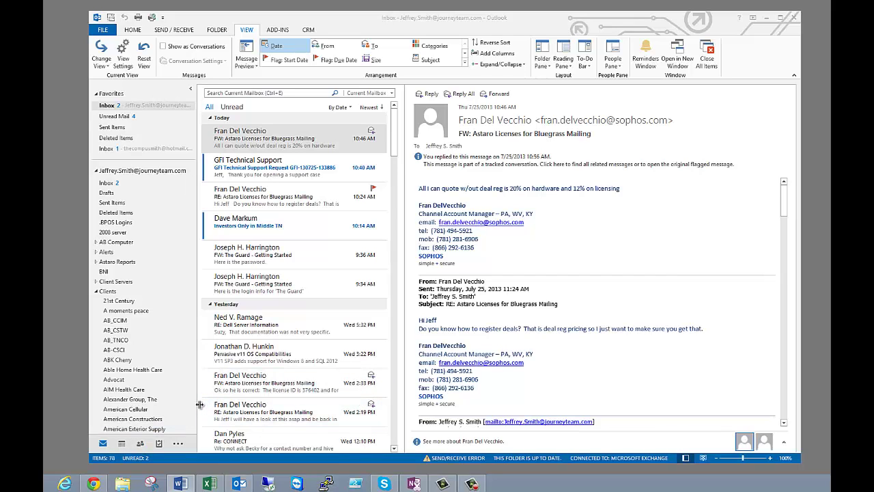
Step: Turn off Compact Navigation in the Navigation Options and apply the change
{"action": "left_click", "coordinate": [177, 444]}
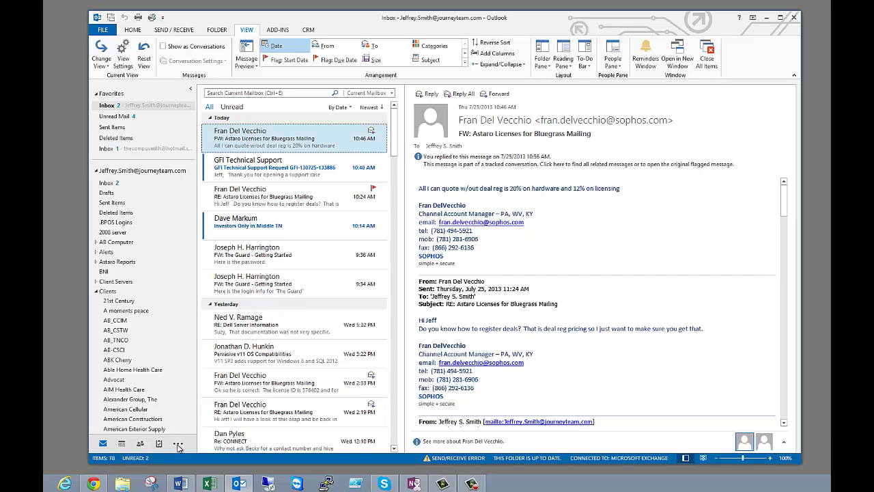
{"action": "left_click", "coordinate": [178, 444]}
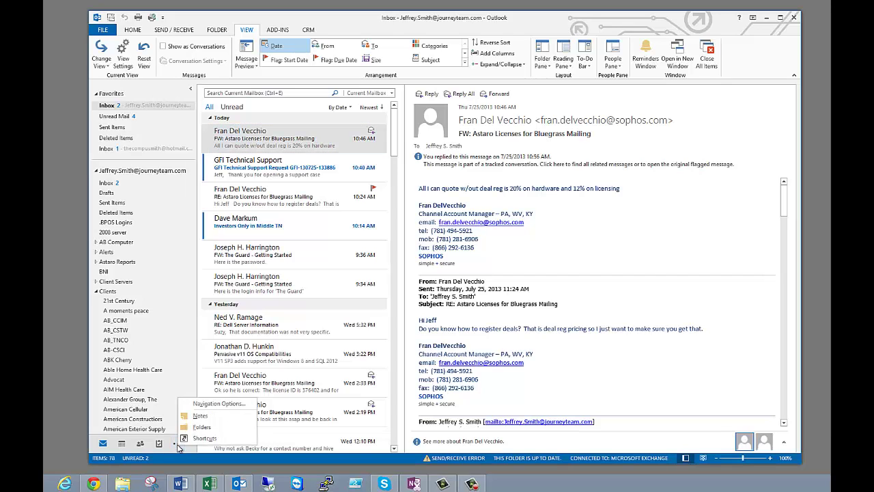
{"action": "left_click", "coordinate": [211, 407]}
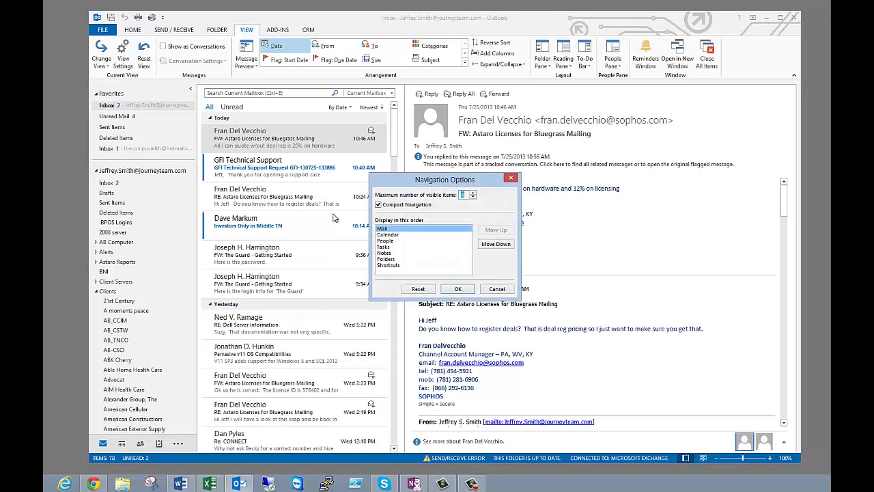
{"action": "left_click", "coordinate": [378, 205]}
{"action": "left_click", "coordinate": [379, 205]}
{"action": "left_click", "coordinate": [457, 289]}
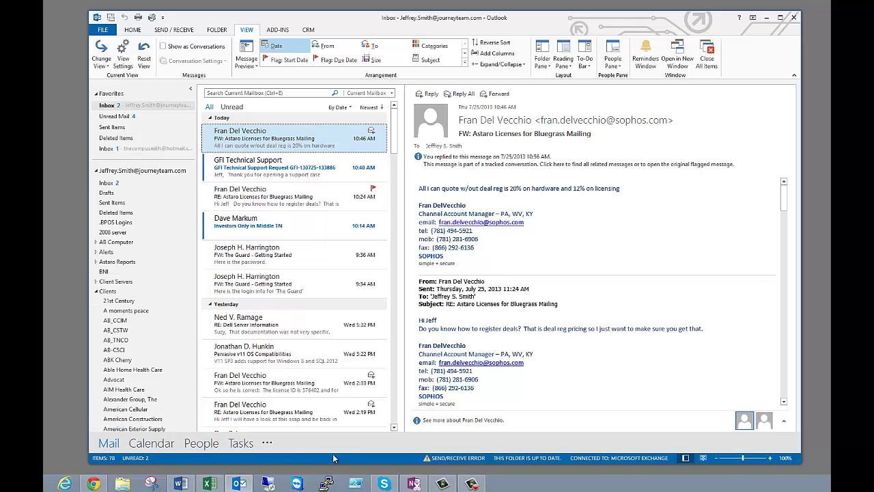
Step: Peek at the calendar, search People for a contact by first name, and view the first match's expanded contact card before closing it
{"action": "mouse_move", "coordinate": [162, 454]}
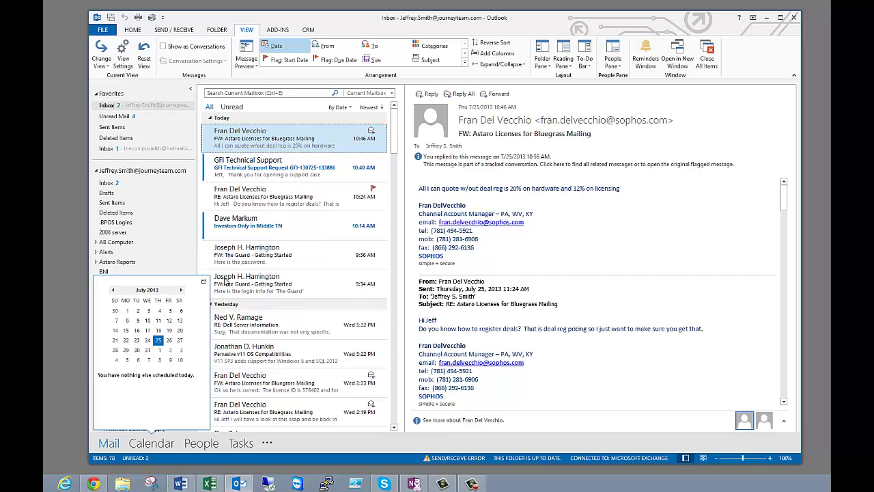
{"action": "mouse_move", "coordinate": [201, 446]}
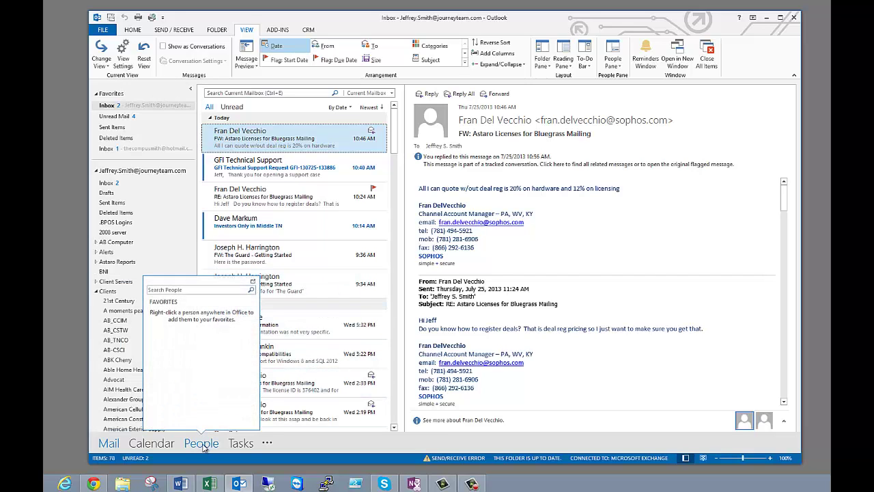
{"action": "left_click", "coordinate": [205, 288]}
{"action": "type", "text": "jeff"}
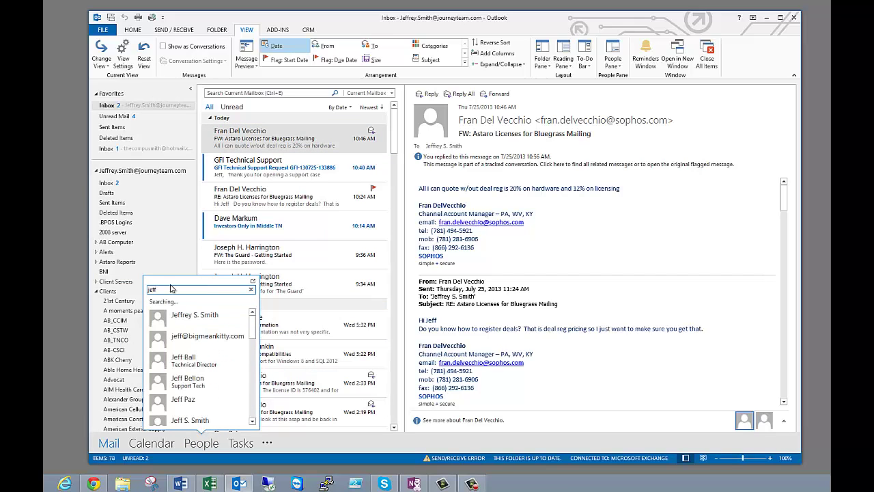
{"action": "left_click", "coordinate": [196, 322]}
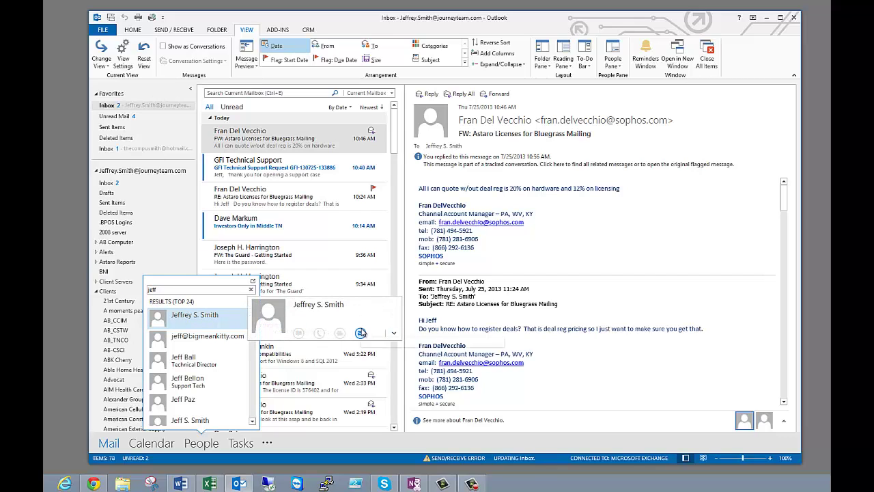
{"action": "left_click", "coordinate": [395, 332]}
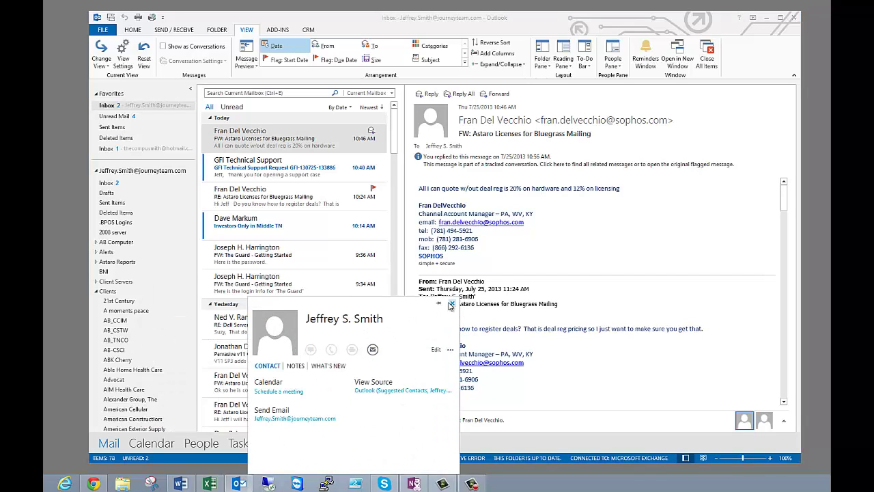
{"action": "left_click", "coordinate": [452, 302]}
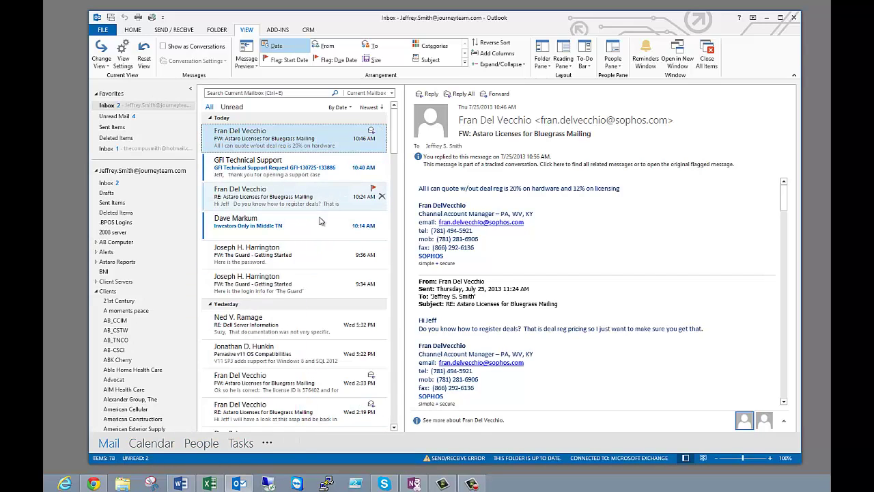
Step: View the July 2013 month calendar and return to the mail inbox
{"action": "left_click", "coordinate": [154, 443]}
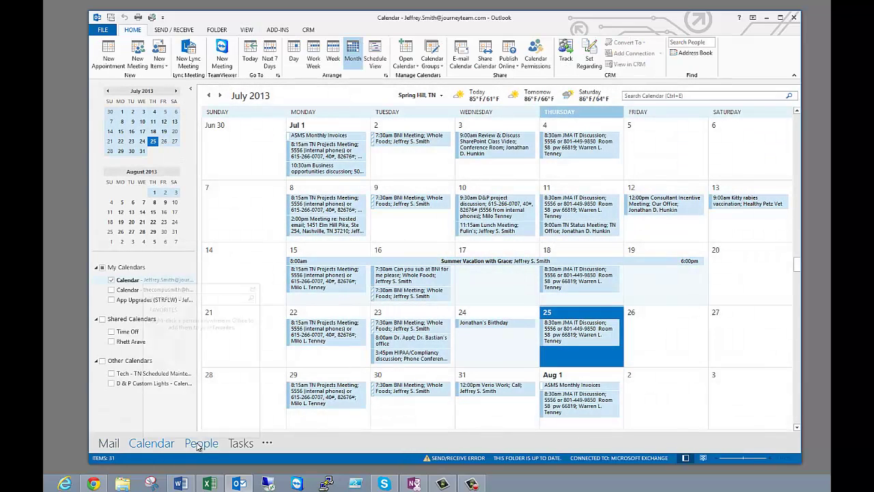
{"action": "left_click", "coordinate": [200, 444]}
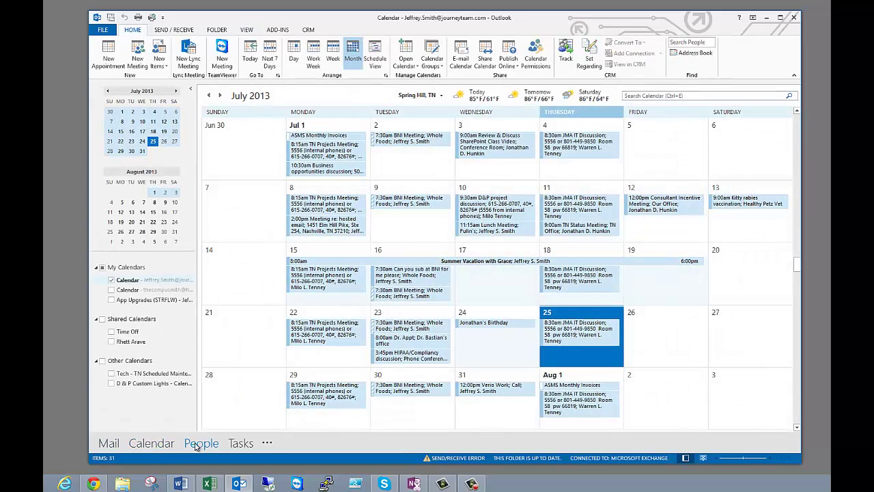
{"action": "left_click", "coordinate": [111, 444]}
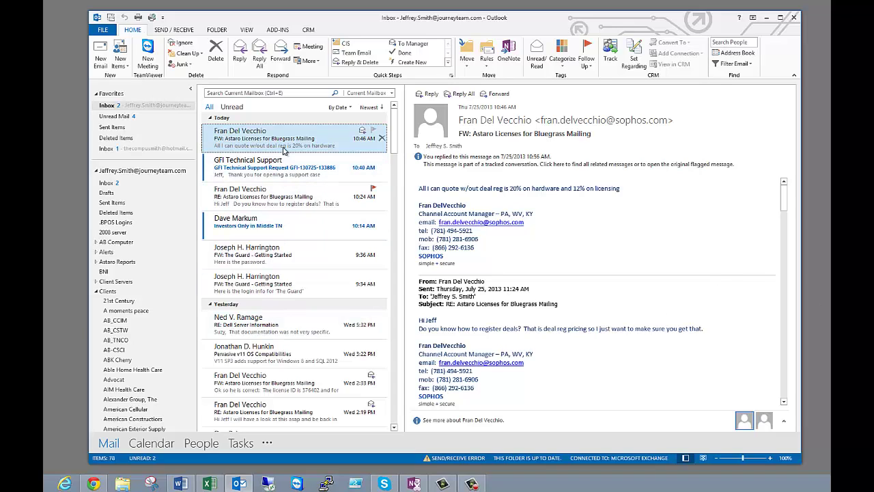
Step: Start an inline reply to the "FW: Astaro Licenses for Bluegrass Mailing" message and look through the quoted conversation
{"action": "left_click", "coordinate": [431, 95]}
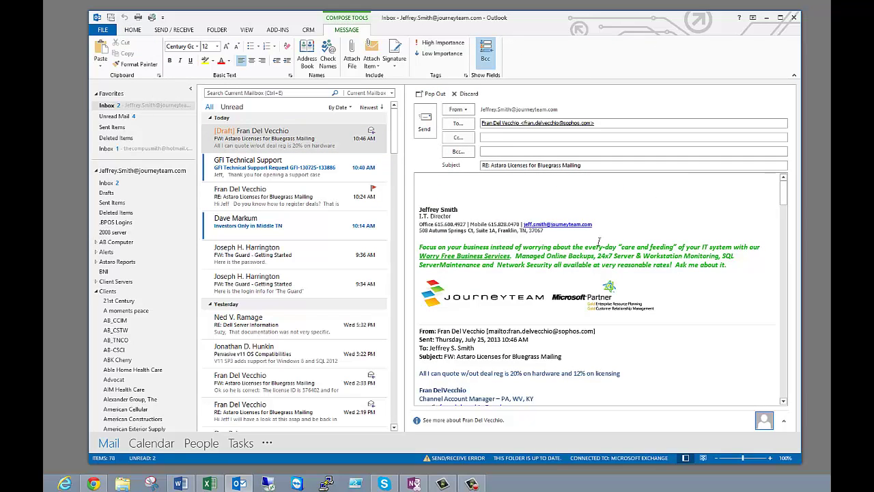
{"action": "scroll", "coordinate": [598, 241], "scroll_direction": "down", "scroll_amount": 10}
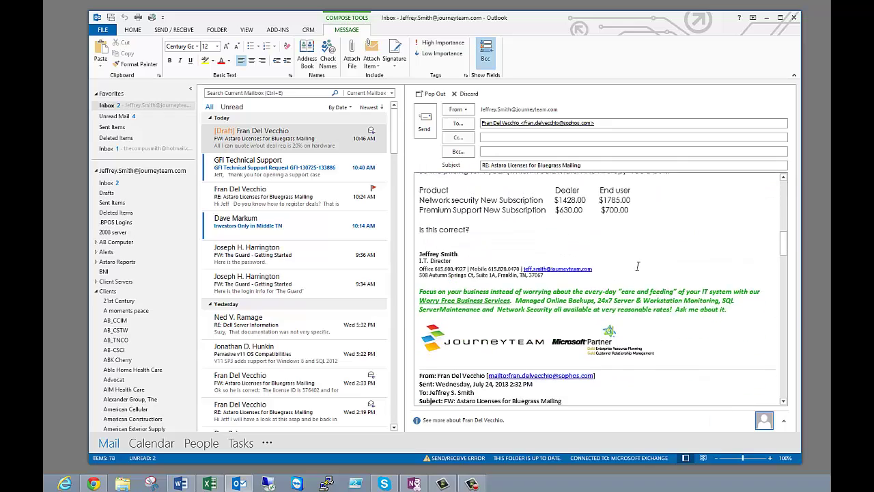
{"action": "scroll", "coordinate": [638, 265], "scroll_direction": "down", "scroll_amount": 5}
{"action": "scroll", "coordinate": [642, 263], "scroll_direction": "up", "scroll_amount": 10}
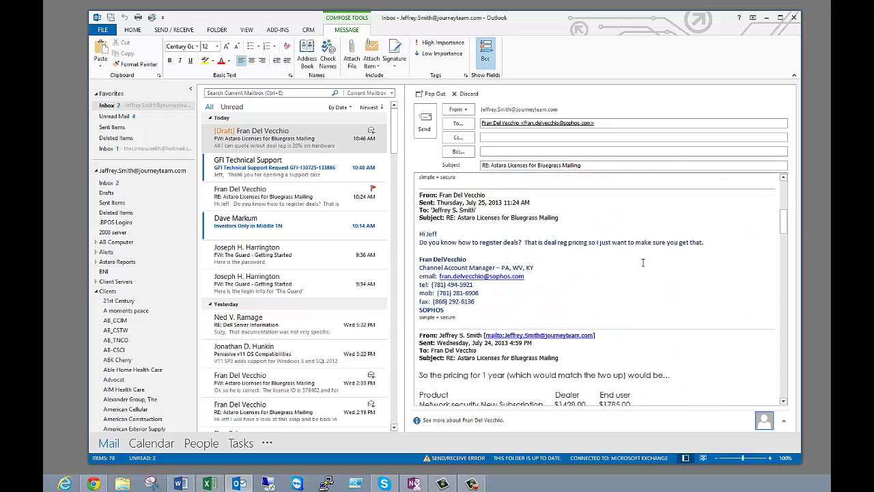
{"action": "scroll", "coordinate": [642, 263], "scroll_direction": "up", "scroll_amount": 5}
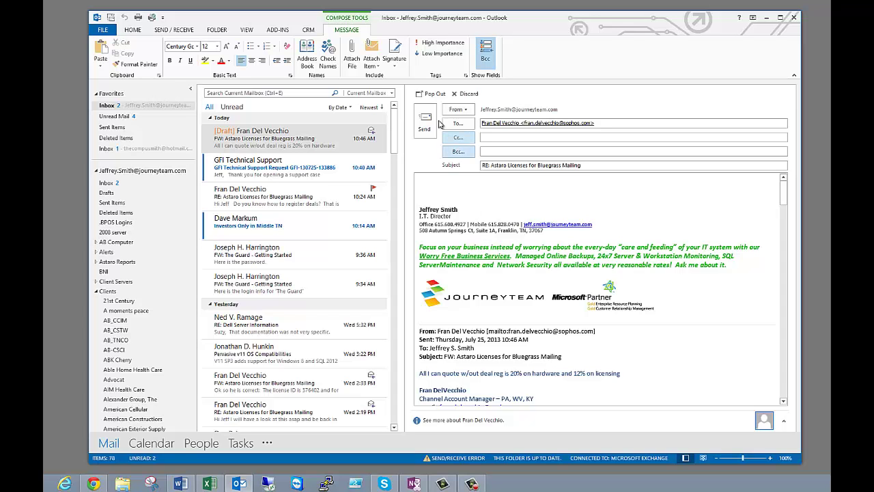
Step: Pop the reply draft out into its own window, reposition it, and close it without sending
{"action": "left_click", "coordinate": [429, 94]}
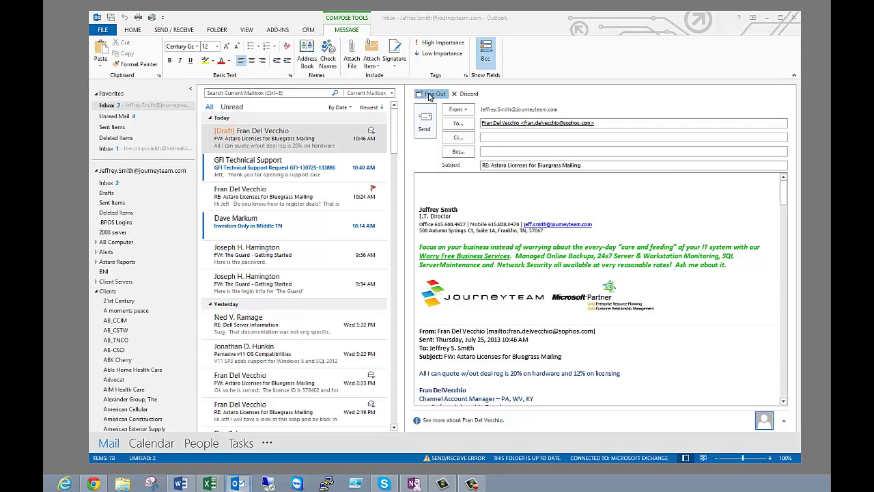
{"action": "left_click_drag", "start_coordinate": [438, 32], "coordinate": [488, 37]}
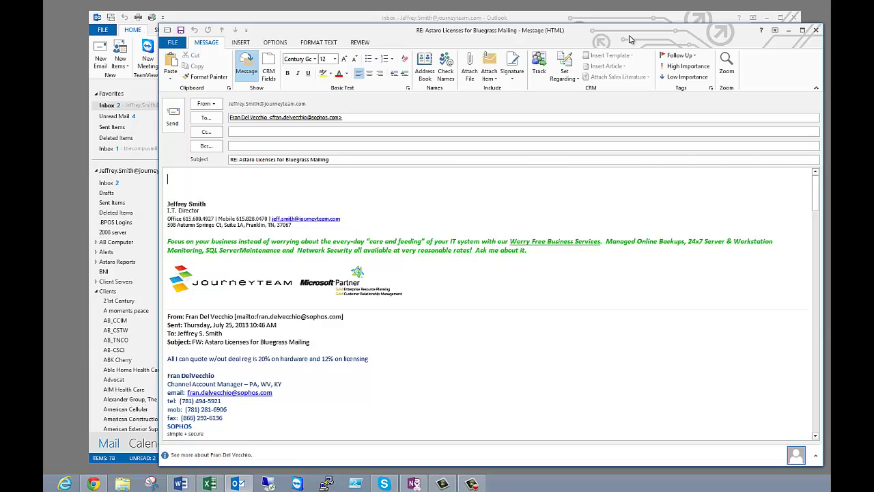
{"action": "left_click", "coordinate": [815, 30]}
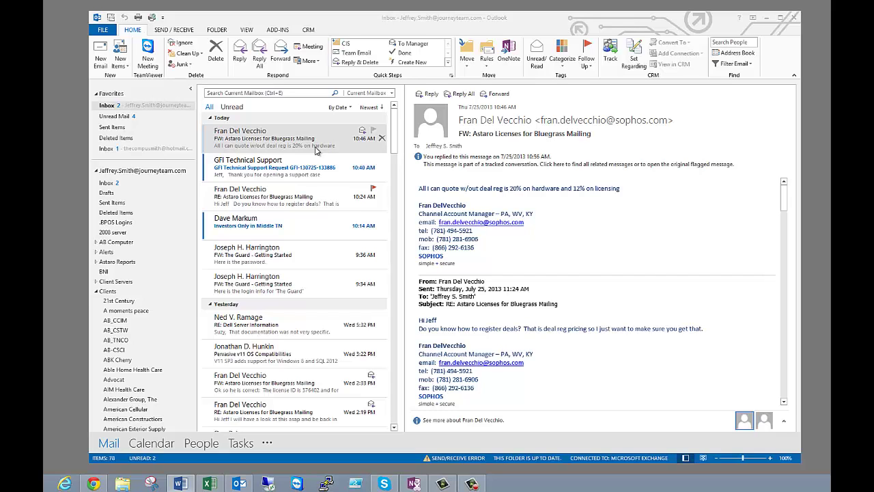
Step: View the rule options for the latest "FW: Astaro Licenses for Bluegrass Mailing" message and dismiss them without creating a rule
{"action": "right_click", "coordinate": [261, 140]}
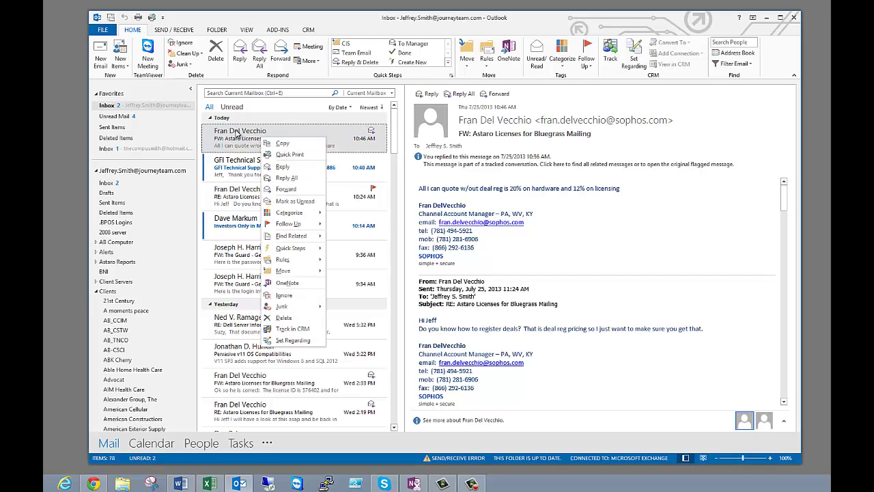
{"action": "mouse_move", "coordinate": [300, 265]}
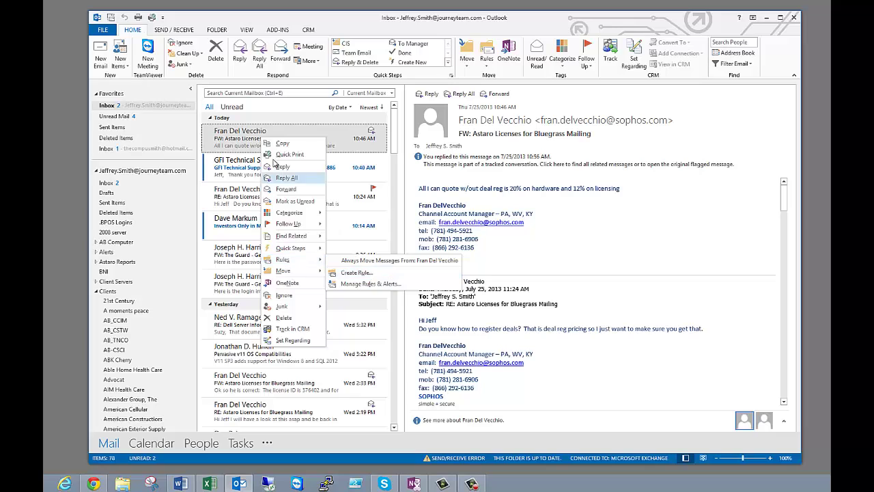
{"action": "left_click", "coordinate": [238, 140]}
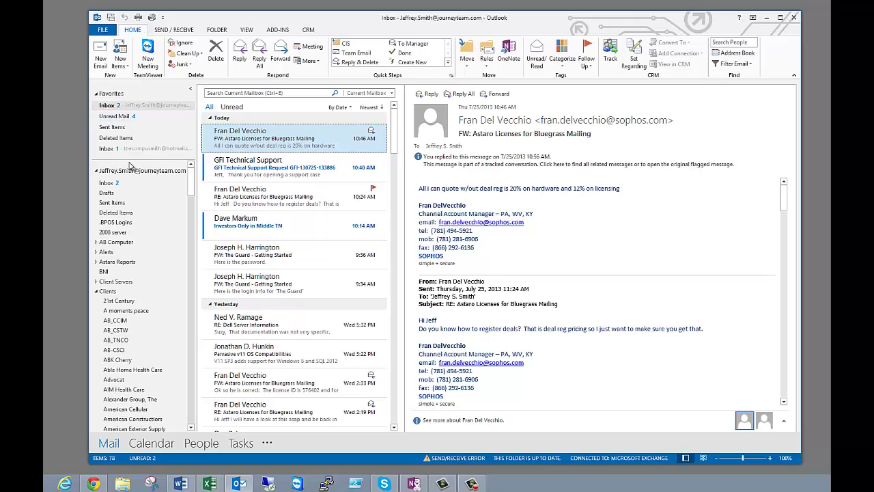
Step: Collapse the Clients folder in the mailbox folder list and look through the remaining folders down to Search Folders
{"action": "left_click", "coordinate": [97, 291]}
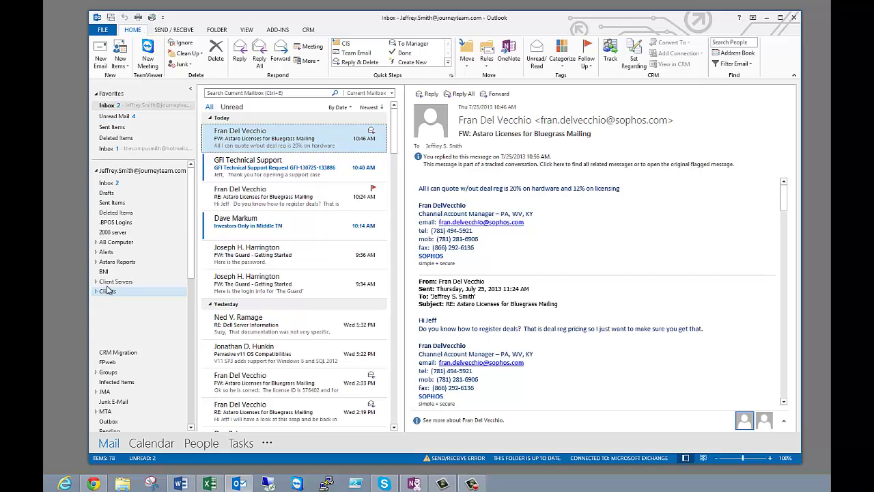
{"action": "scroll", "coordinate": [151, 257], "scroll_direction": "down", "scroll_amount": 3}
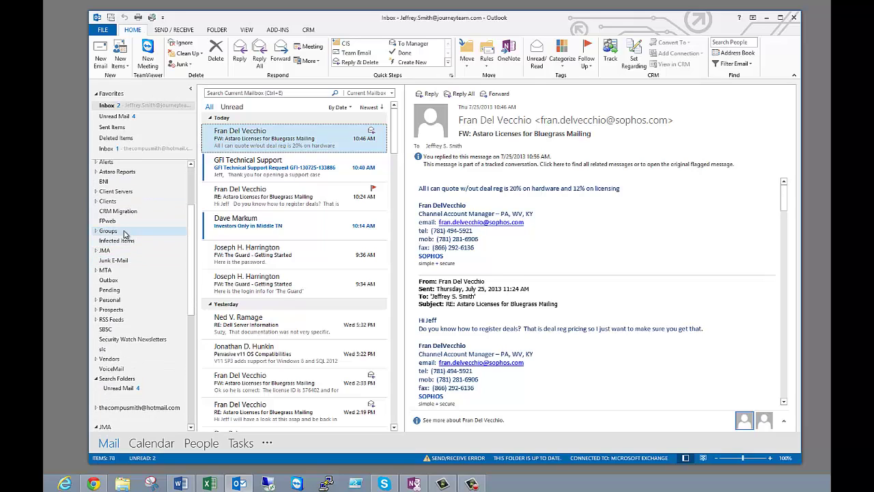
{"action": "scroll", "coordinate": [113, 192], "scroll_direction": "up", "scroll_amount": 3}
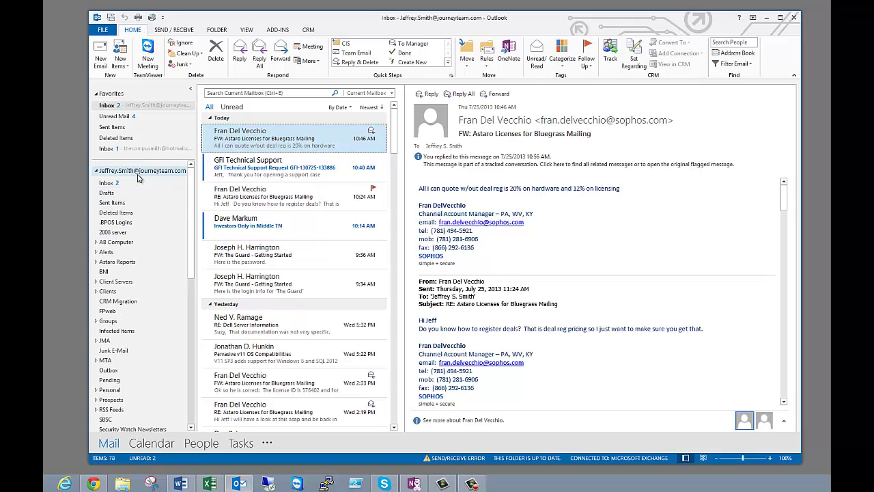
{"action": "scroll", "coordinate": [139, 188], "scroll_direction": "down", "scroll_amount": 2}
{"action": "scroll", "coordinate": [139, 188], "scroll_direction": "down", "scroll_amount": 4}
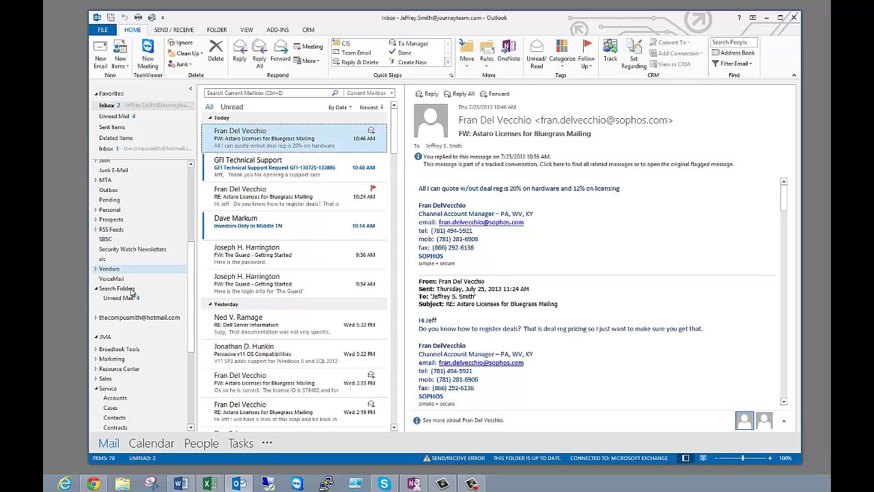
Step: View the folder options for the Unread Mail search folder, open the Sent Items favorite, and return to the Inbox
{"action": "right_click", "coordinate": [109, 299]}
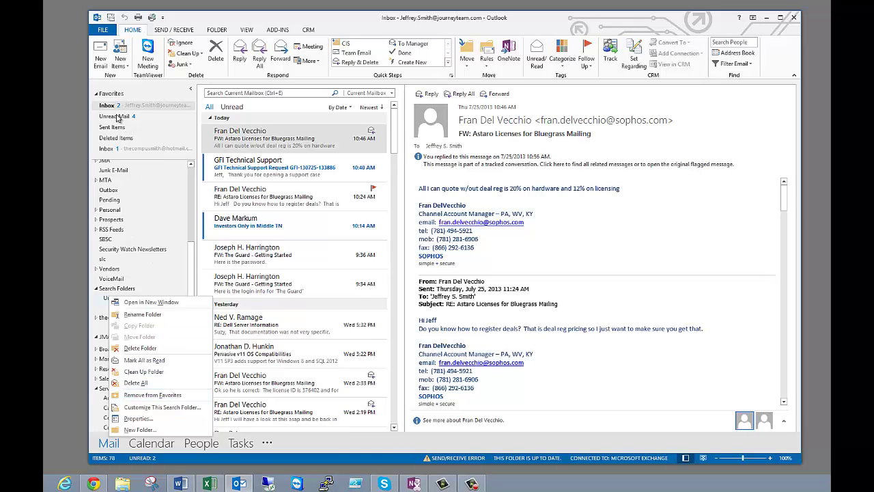
{"action": "left_click", "coordinate": [190, 136]}
{"action": "left_click", "coordinate": [113, 128]}
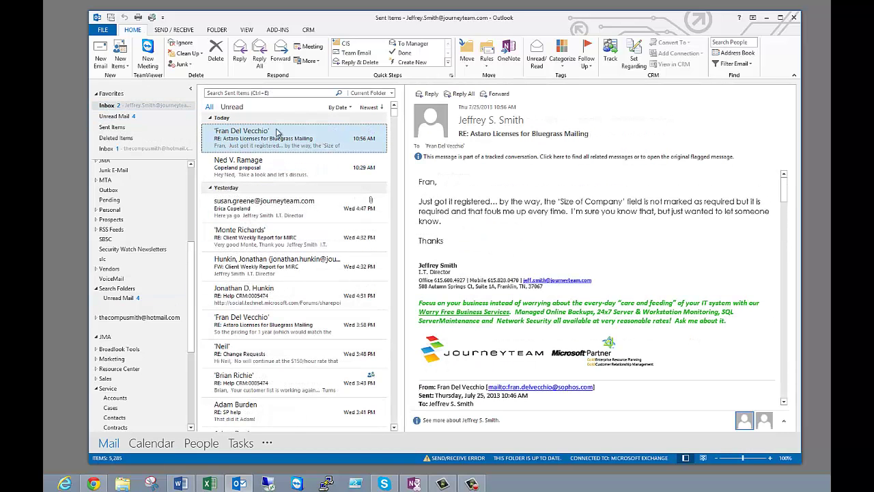
{"action": "key", "text": "ctrl+shift+i"}
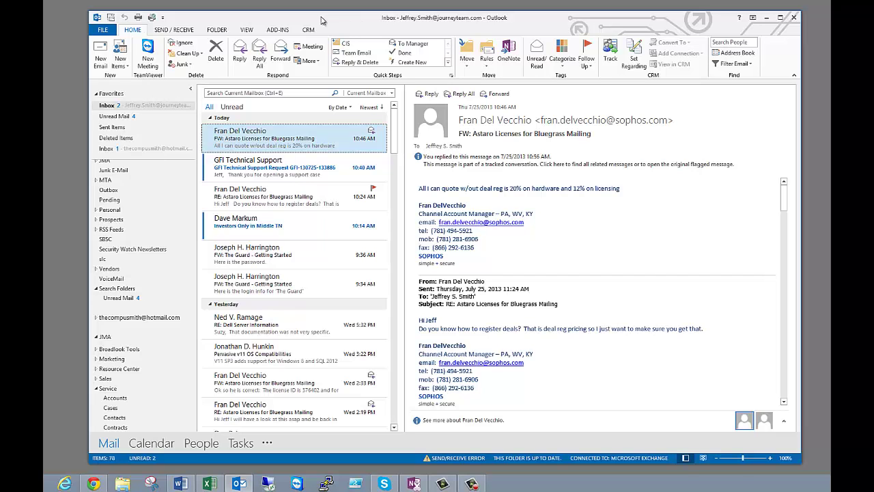
Step: Open a new blank email message, look over its message commands, and close it without sending
{"action": "key", "text": "ctrl+n"}
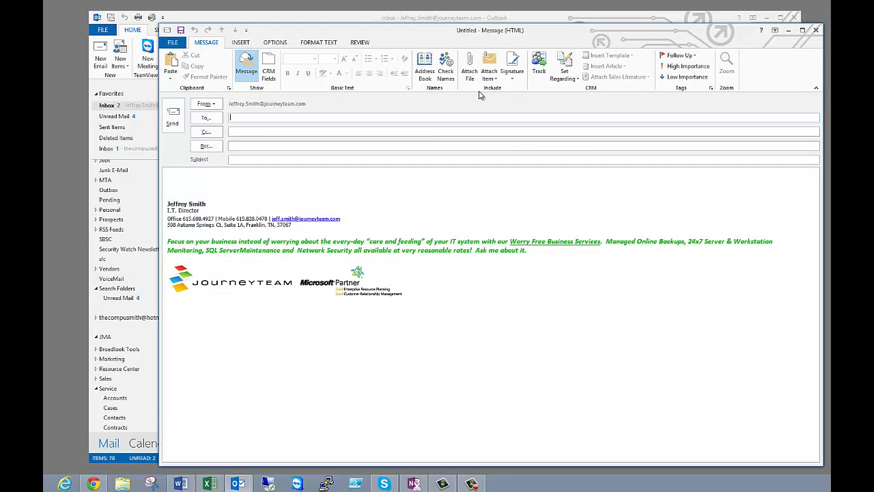
{"action": "left_click", "coordinate": [548, 62]}
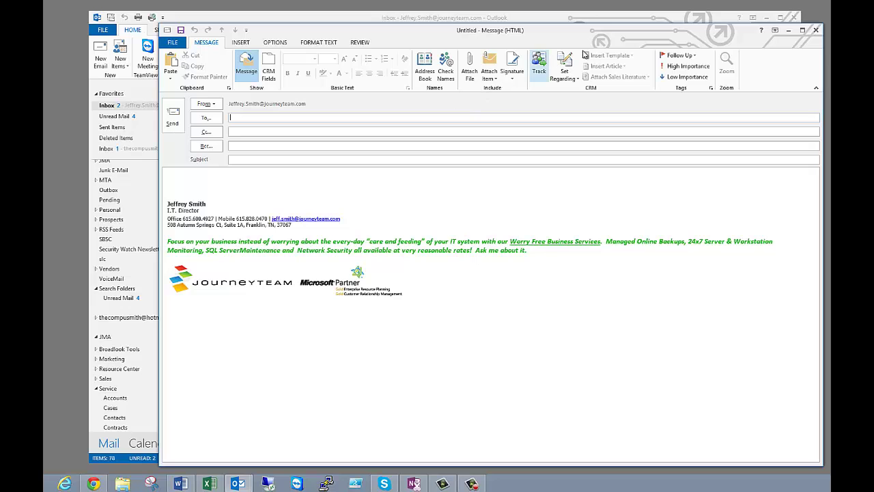
{"action": "left_click", "coordinate": [815, 30]}
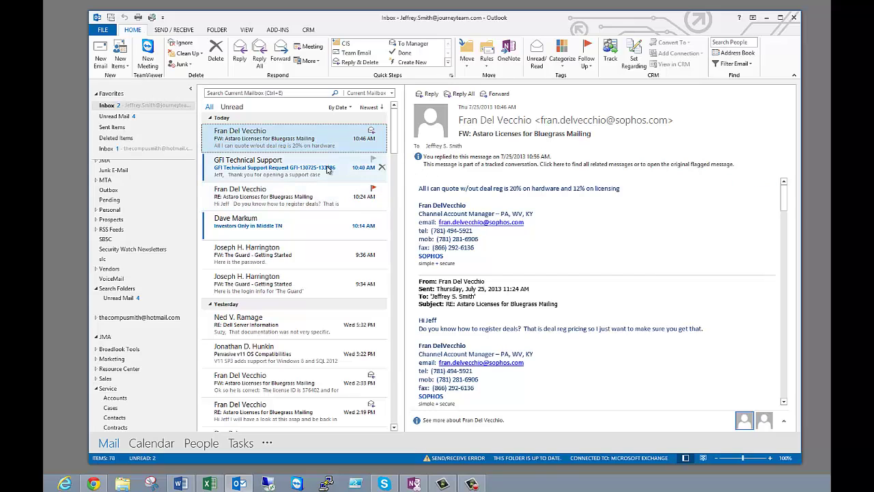
Step: View the account information page and the automatic replies settings, cancel without changes, and return to the Inbox
{"action": "left_click", "coordinate": [102, 31]}
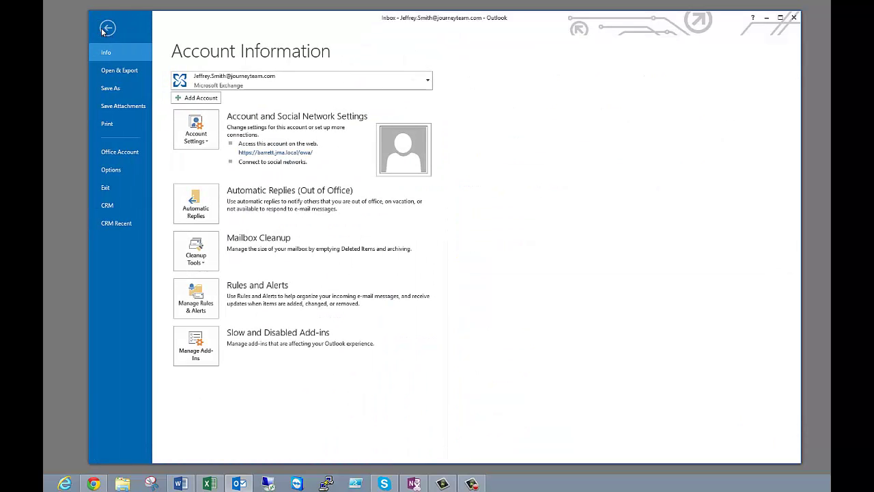
{"action": "left_click", "coordinate": [106, 31]}
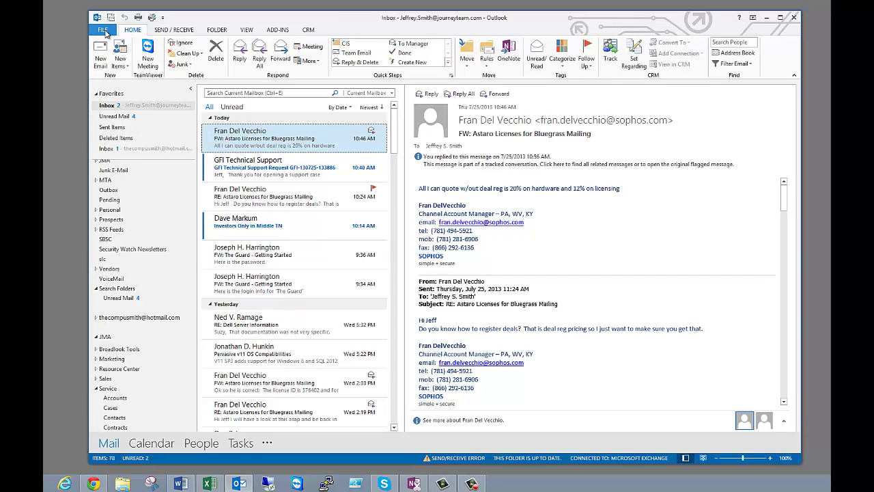
{"action": "left_click", "coordinate": [104, 33]}
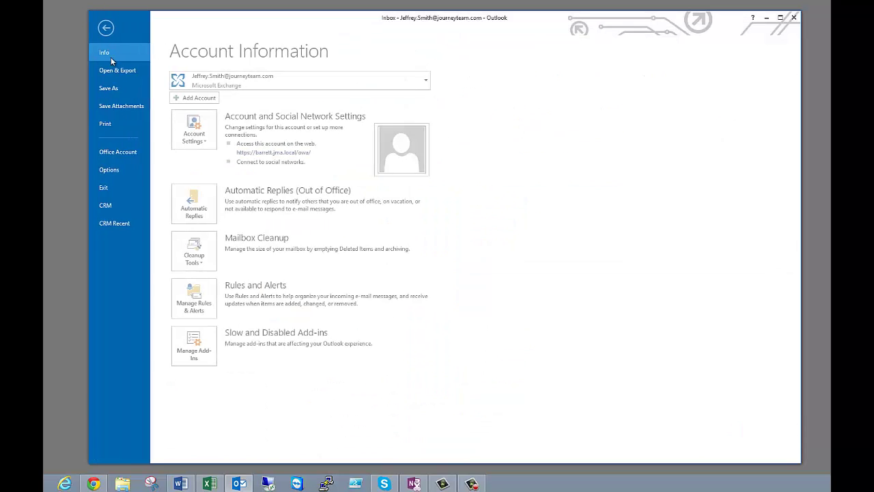
{"action": "left_click", "coordinate": [202, 207]}
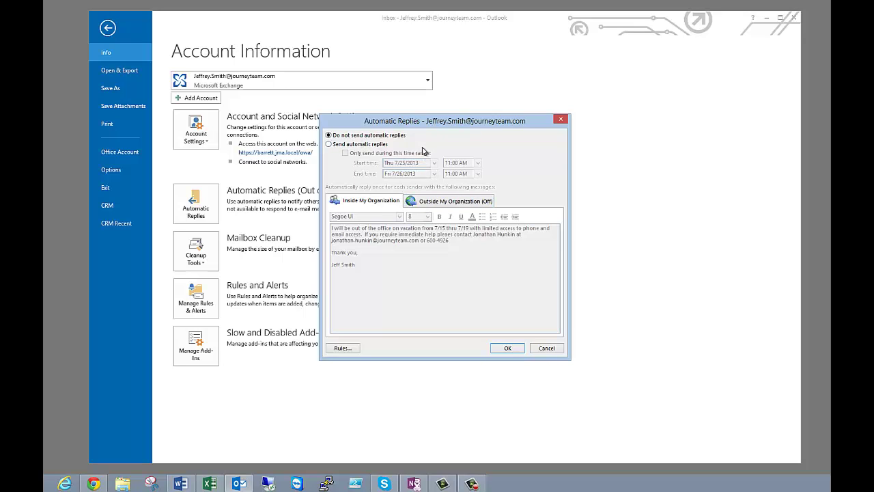
{"action": "left_click", "coordinate": [546, 347]}
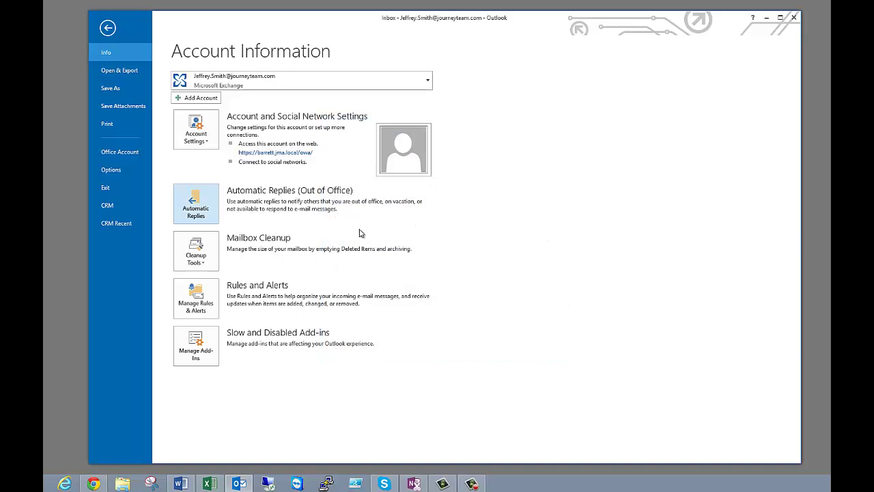
{"action": "left_click", "coordinate": [108, 29]}
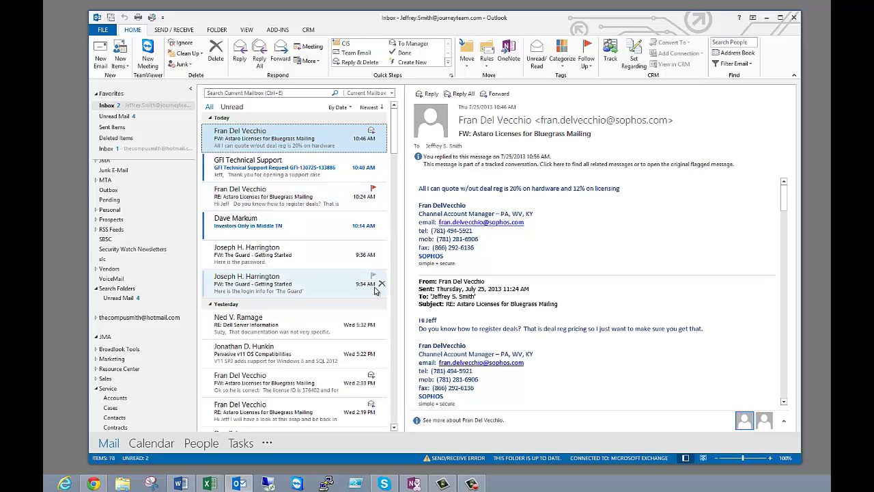
Step: Shift the main window slightly and open the signature settings from the mail options
{"action": "left_click_drag", "start_coordinate": [252, 22], "coordinate": [243, 22]}
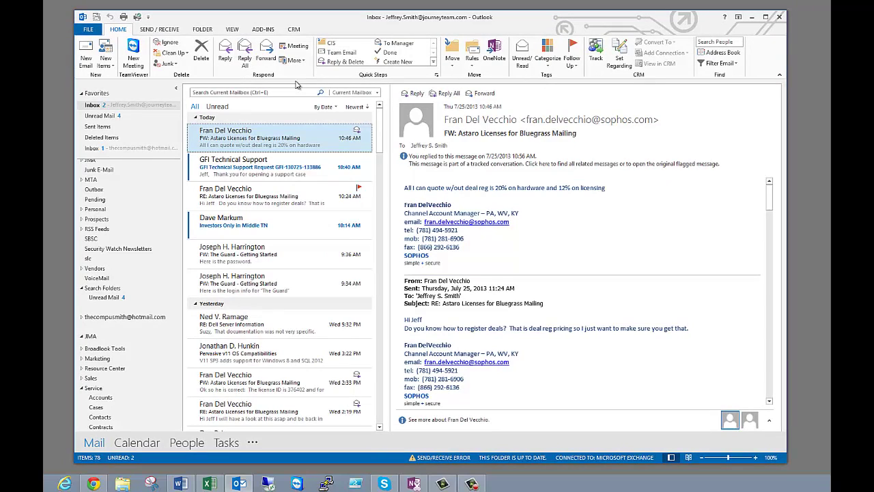
{"action": "left_click", "coordinate": [88, 30]}
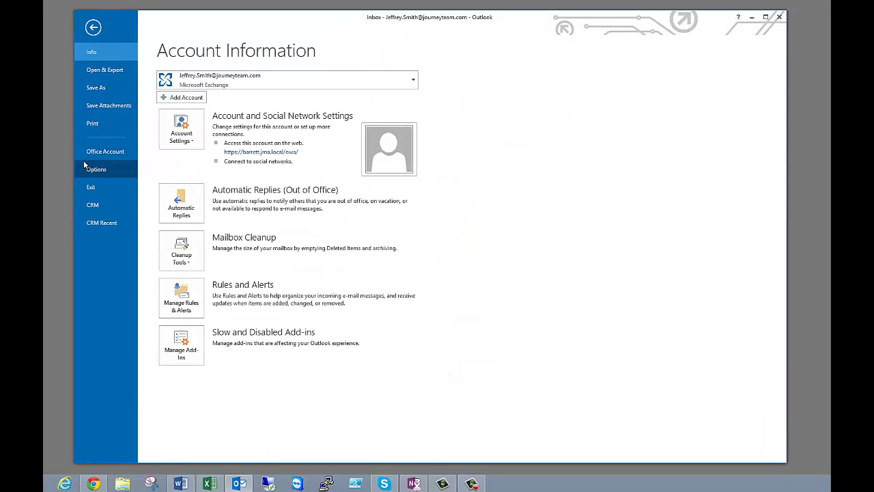
{"action": "left_click", "coordinate": [96, 169]}
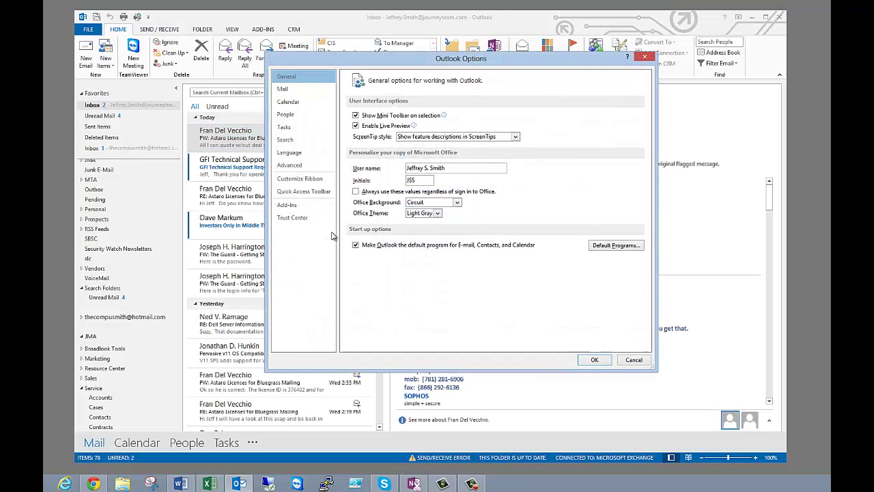
{"action": "left_click", "coordinate": [283, 90]}
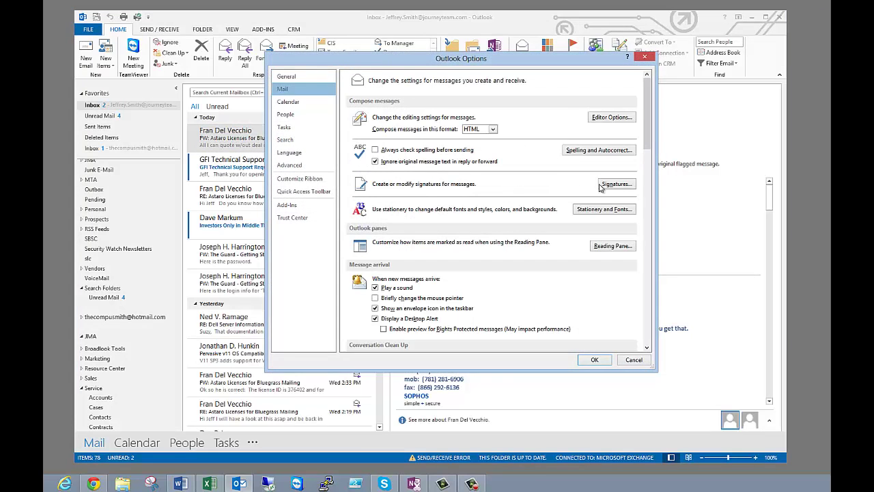
{"action": "left_click", "coordinate": [626, 189]}
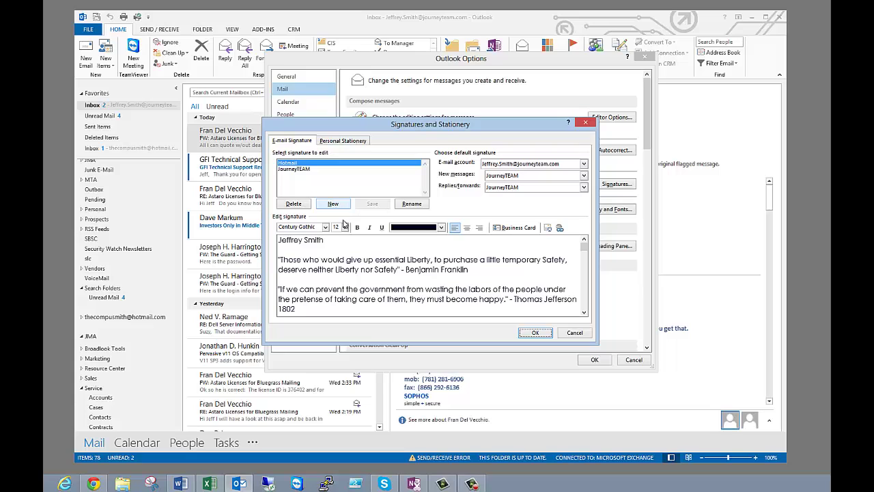
Step: Look through the JourneyTEAM signature and the default signature's account choices, and cancel out of the signature and program options
{"action": "left_click", "coordinate": [295, 170]}
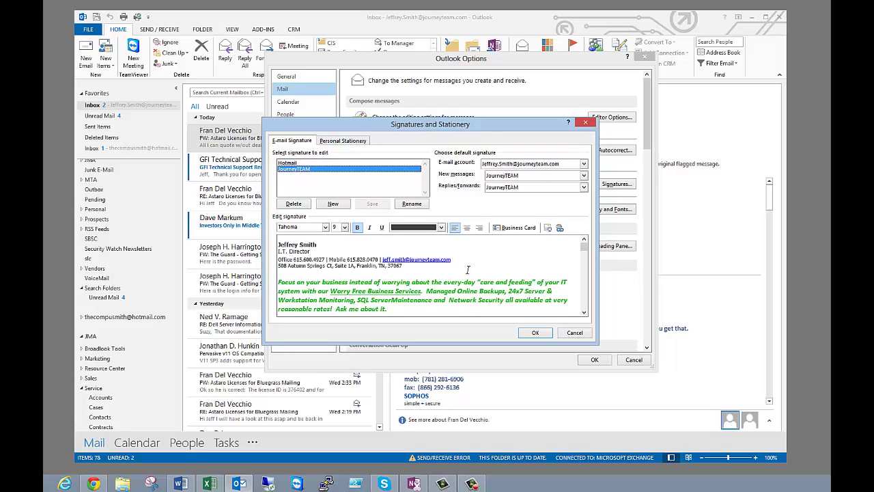
{"action": "left_click", "coordinate": [584, 313]}
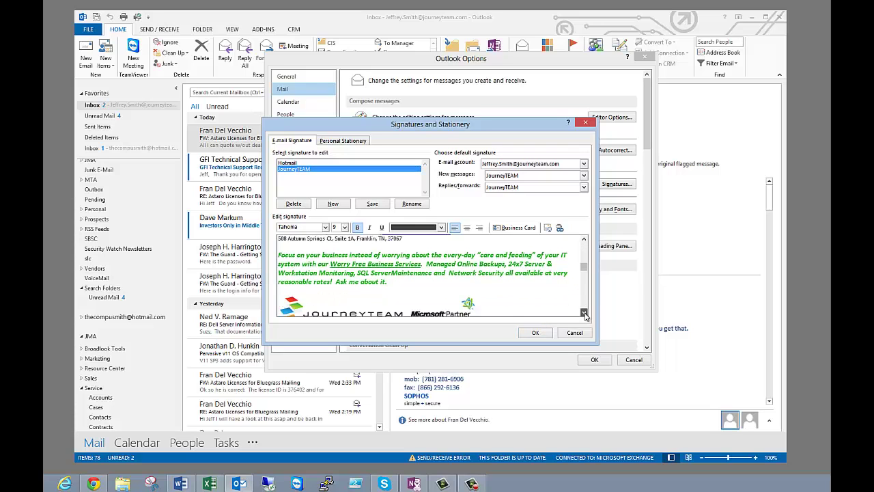
{"action": "left_click", "coordinate": [584, 312]}
{"action": "left_click_drag", "start_coordinate": [584, 277], "coordinate": [581, 230]}
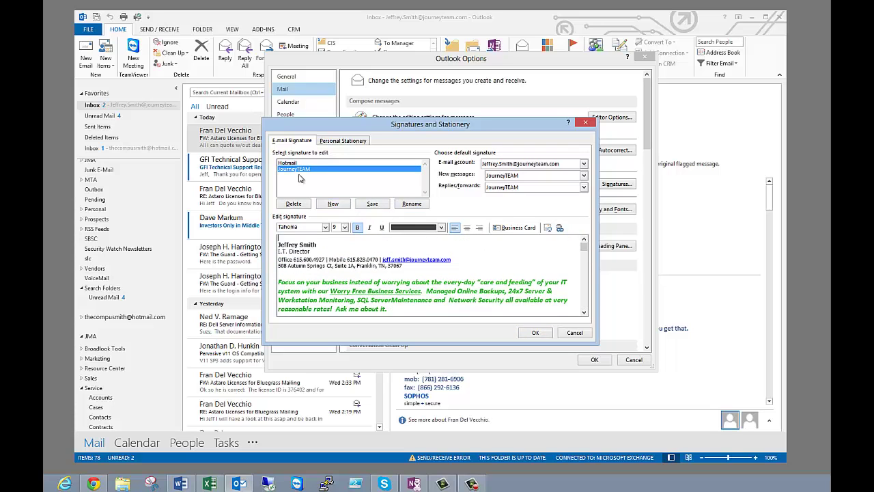
{"action": "left_click", "coordinate": [584, 164]}
{"action": "left_click", "coordinate": [584, 166]}
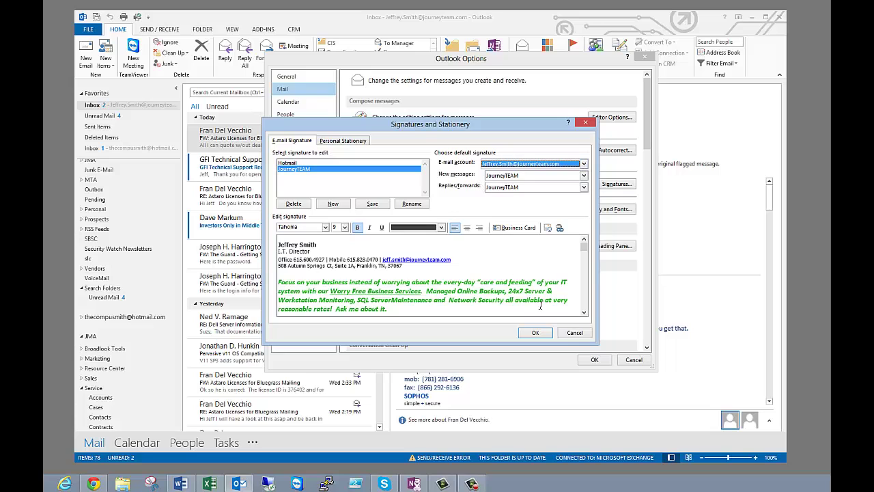
{"action": "left_click", "coordinate": [575, 333]}
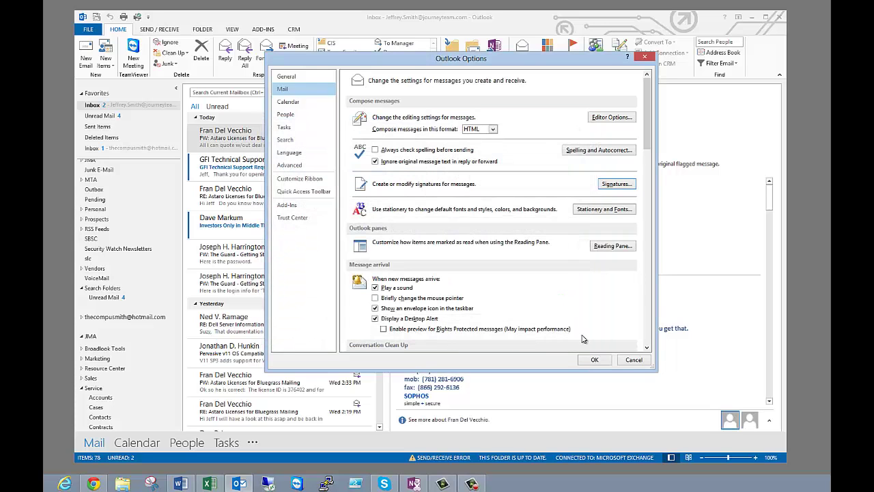
{"action": "left_click", "coordinate": [635, 359]}
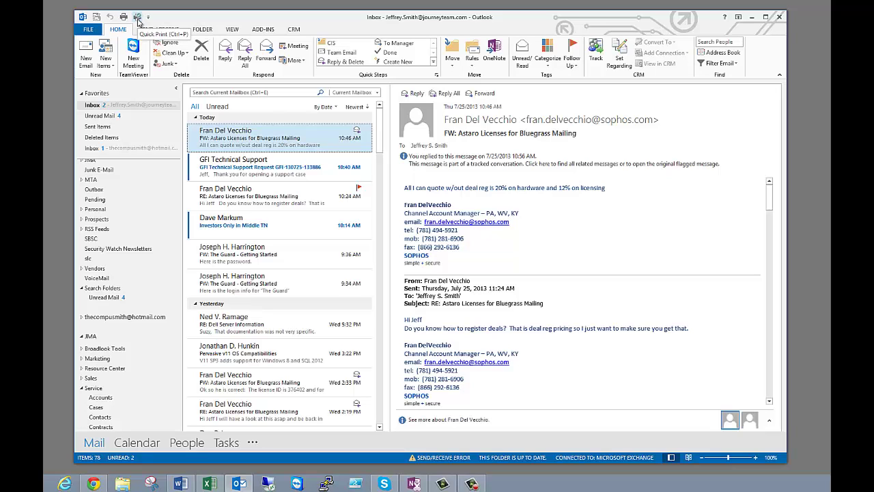
Step: View the Quick Access Toolbar customization choices and its full command options, and close the options without changes
{"action": "left_click", "coordinate": [148, 18]}
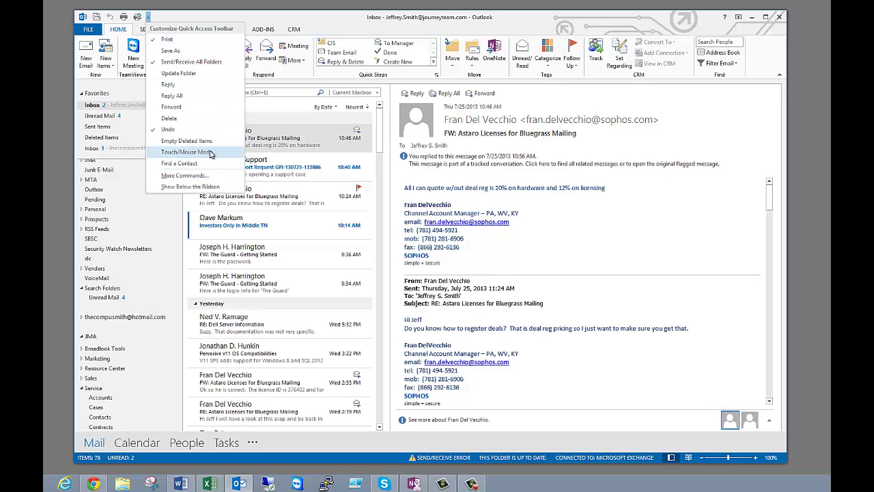
{"action": "left_click", "coordinate": [197, 176]}
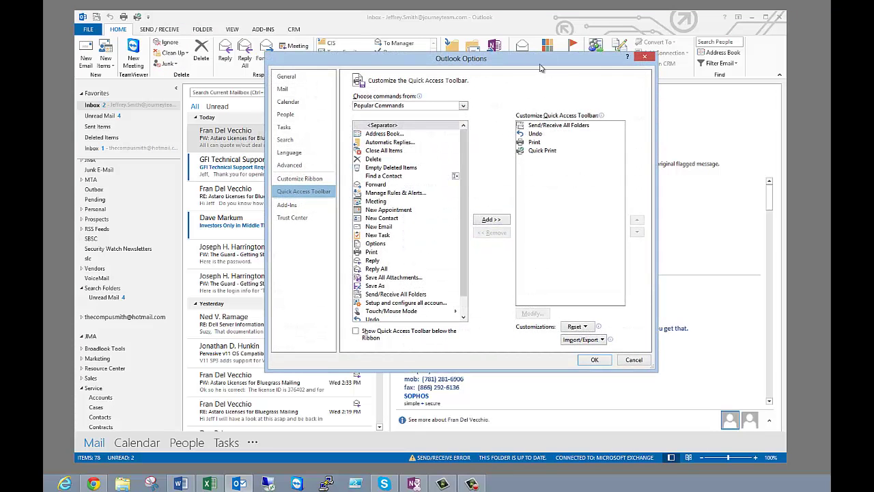
{"action": "left_click", "coordinate": [645, 59]}
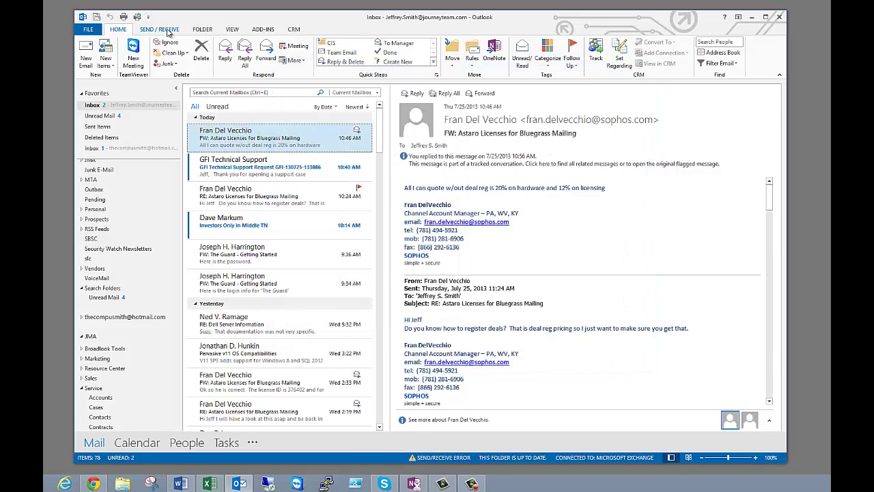
Step: Reopen the Quick Access Toolbar options and add the Meeting command from Popular Commands to the toolbar list
{"action": "left_click", "coordinate": [148, 17]}
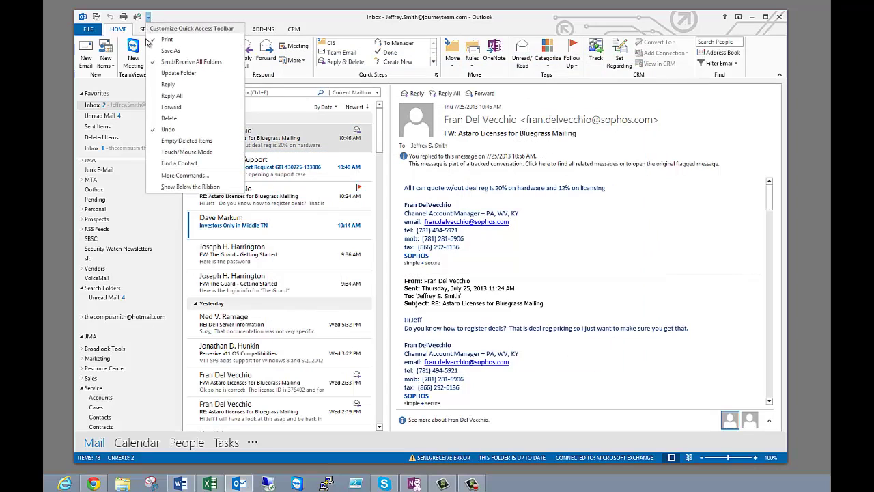
{"action": "left_click", "coordinate": [184, 175]}
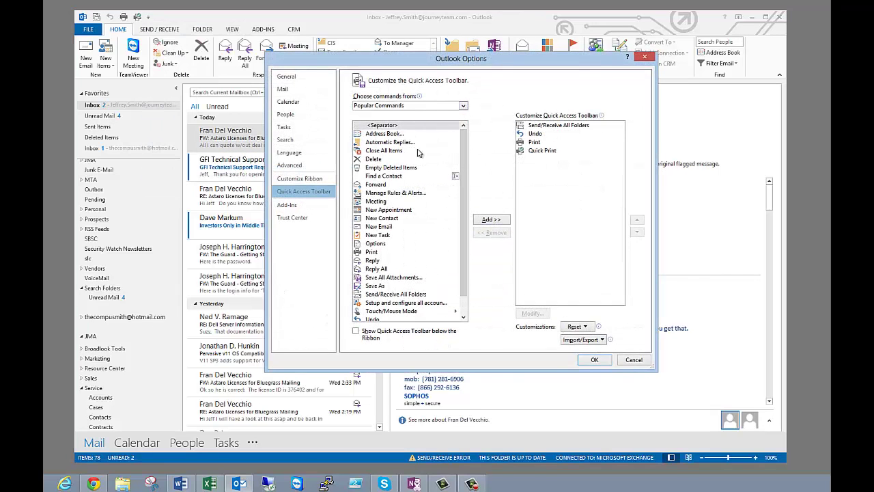
{"action": "scroll", "coordinate": [463, 317], "scroll_direction": "down", "scroll_amount": 1}
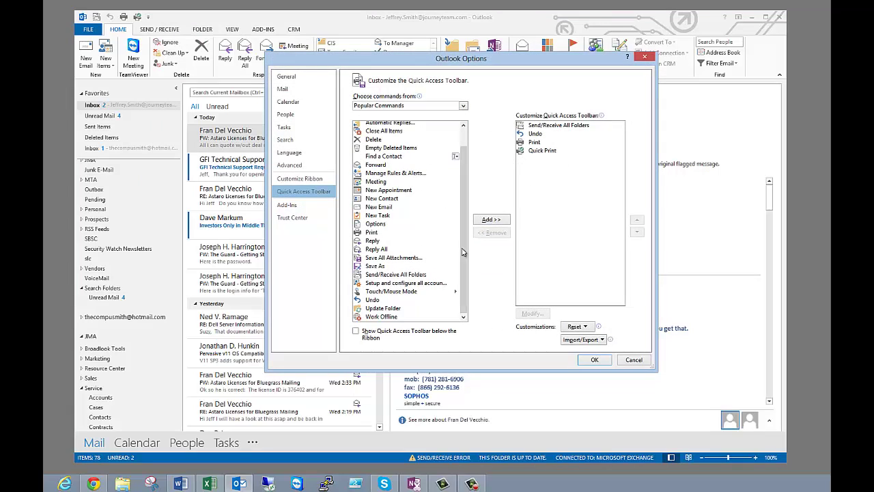
{"action": "left_click", "coordinate": [374, 182]}
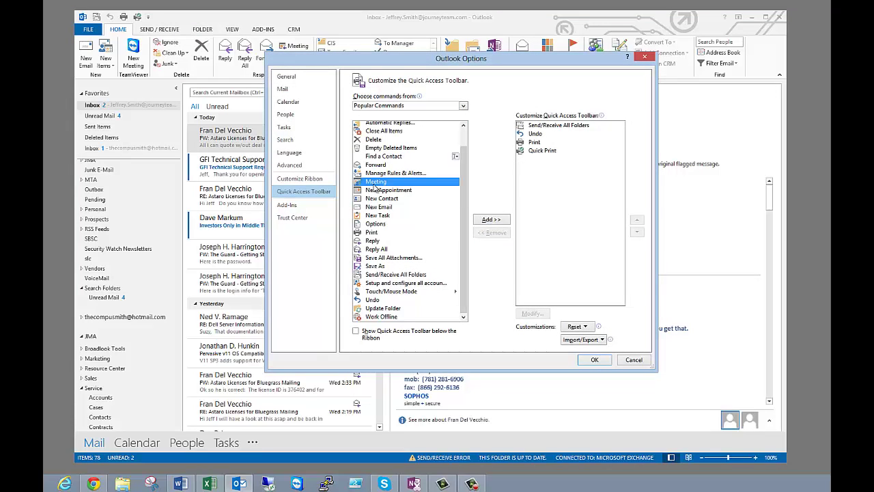
{"action": "left_click", "coordinate": [491, 219]}
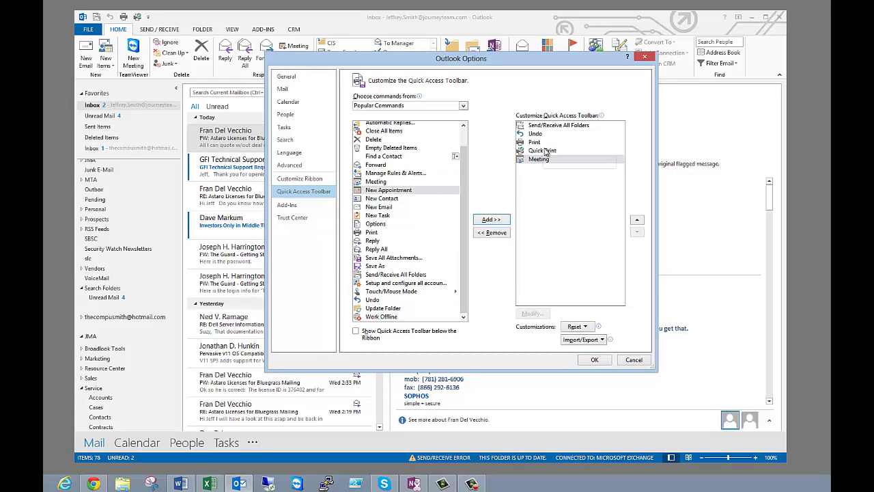
Step: Look through Commands Not in the Ribbon and All Commands, return to Popular Commands, and cancel the toolbar customization
{"action": "left_click", "coordinate": [462, 106]}
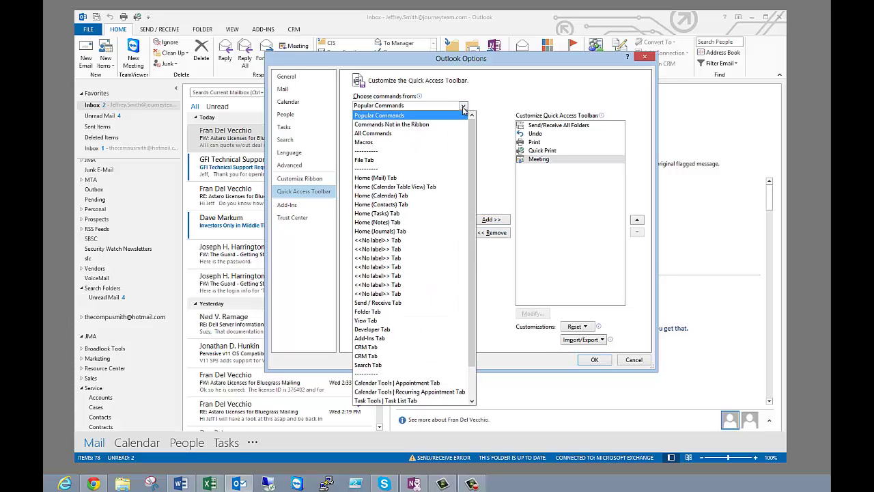
{"action": "left_click", "coordinate": [427, 125]}
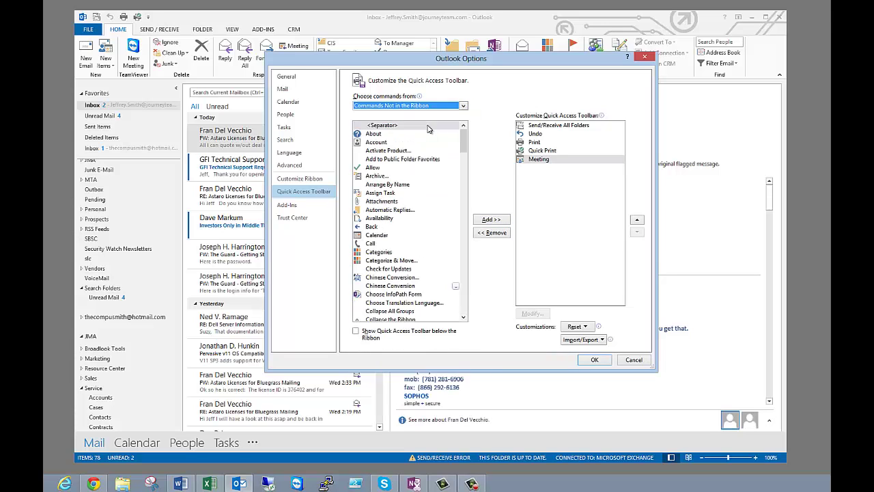
{"action": "left_click", "coordinate": [463, 106]}
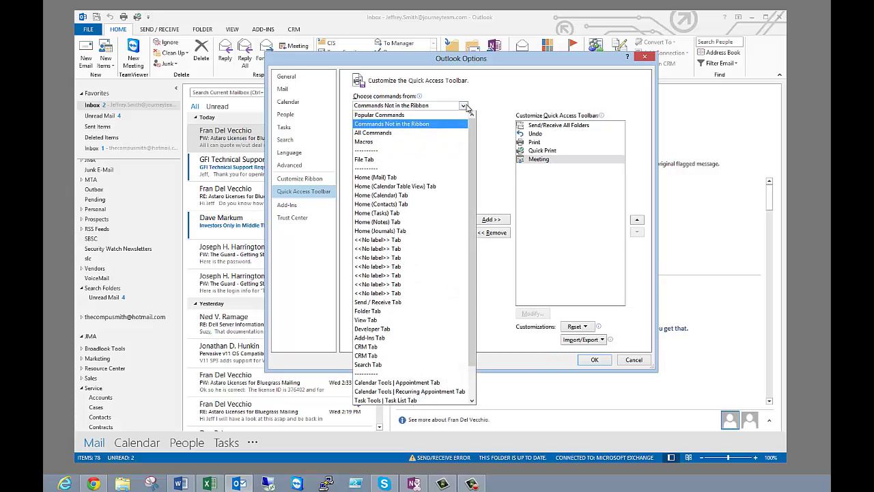
{"action": "left_click", "coordinate": [407, 133]}
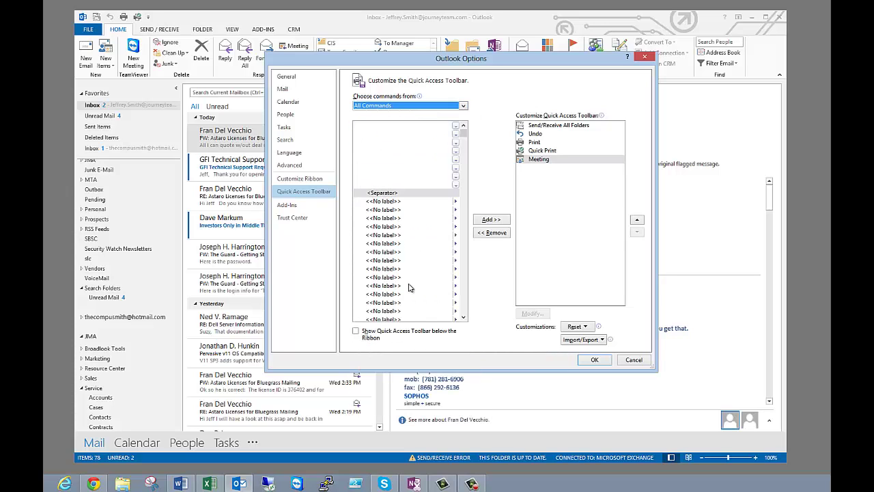
{"action": "left_click", "coordinate": [463, 106]}
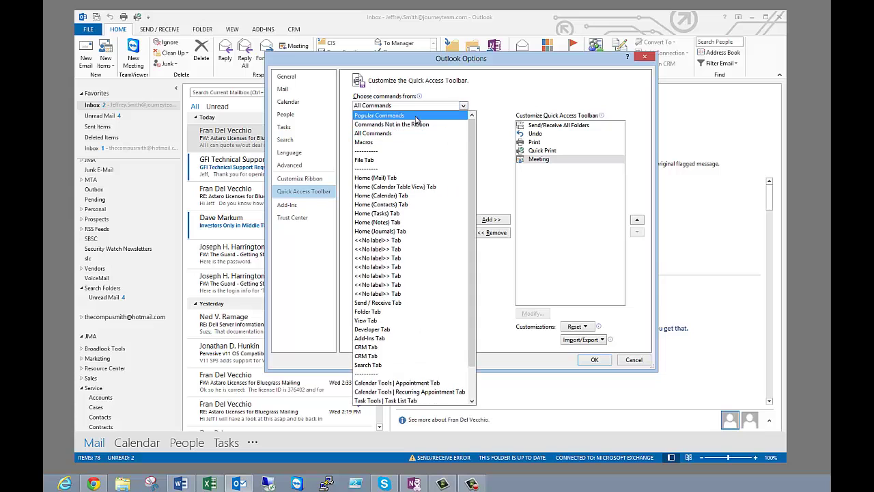
{"action": "left_click", "coordinate": [404, 116]}
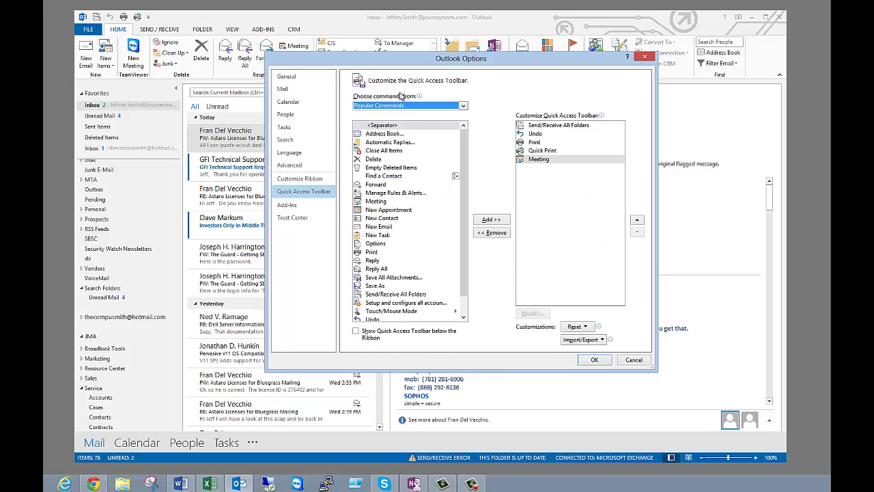
{"action": "left_click", "coordinate": [634, 360]}
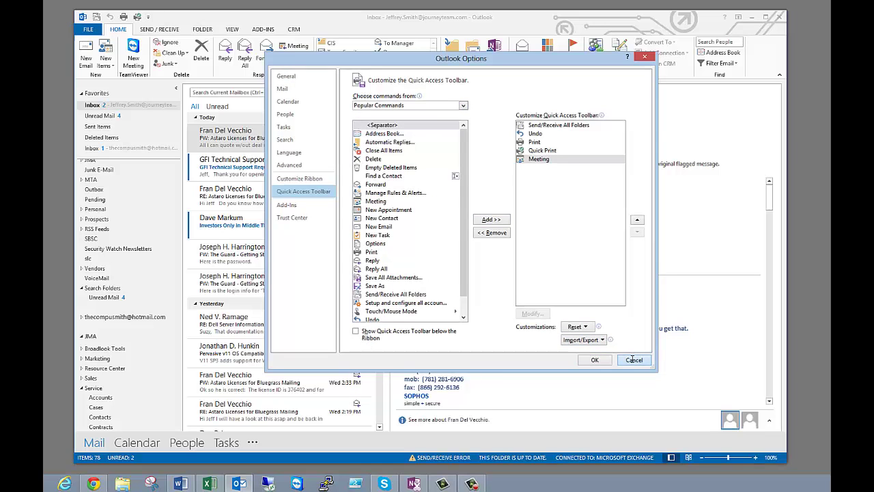